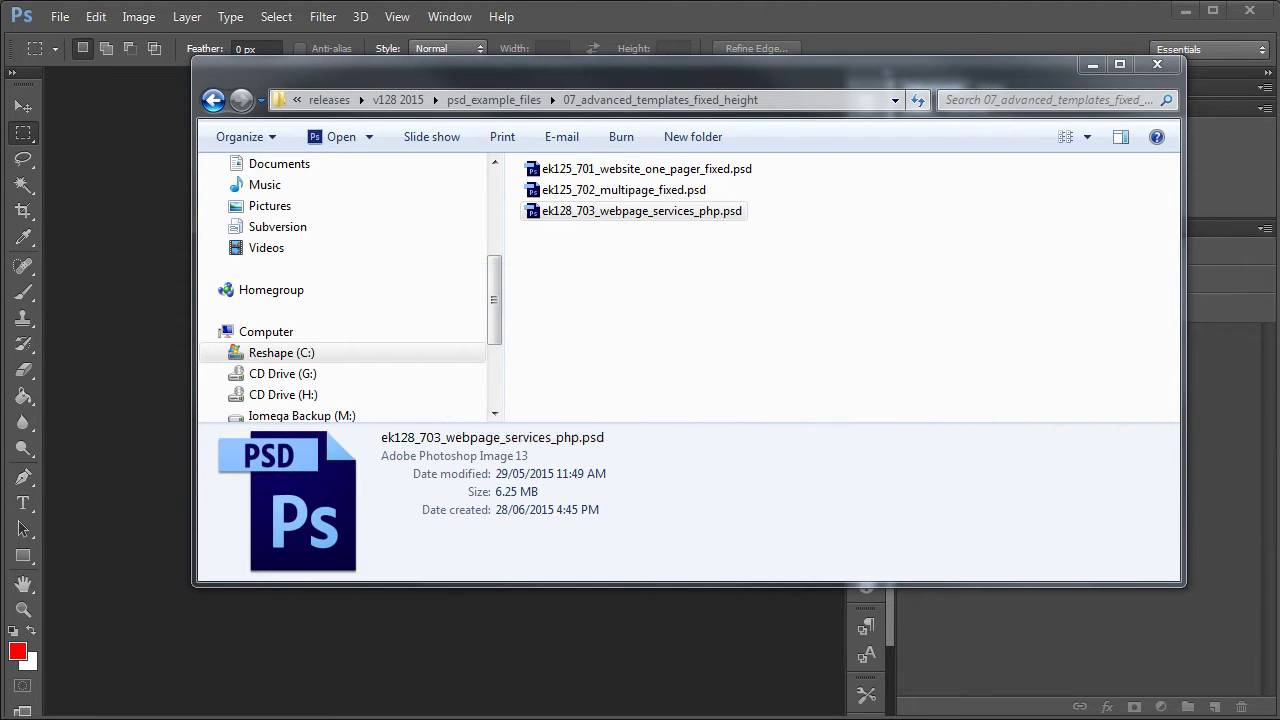
- Open ek128_703_webpage_services_php.psd from the 07_advanced_templates_fixed_height folder
click(720, 215)
drag(720, 215, 656, 222)
double_click(679, 217)
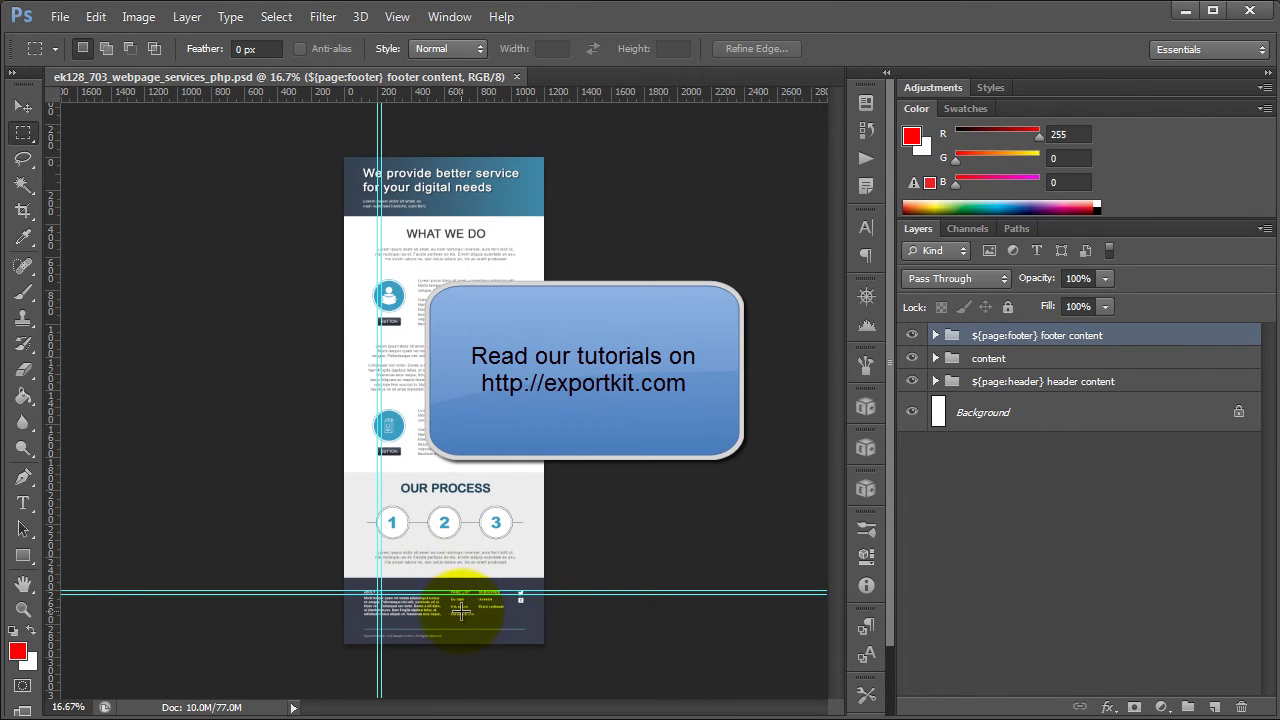
- Switch to the Move tool with V
key(v)
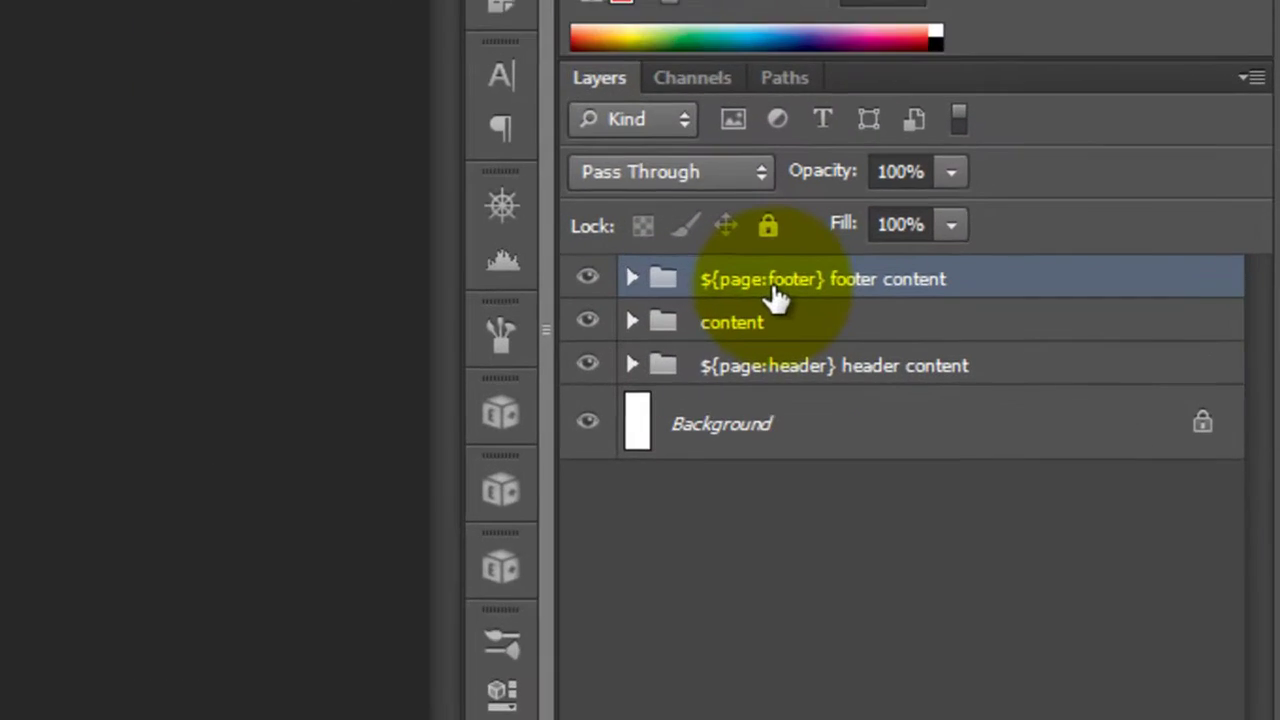
double_click(953, 323)
click(994, 323)
drag(830, 276, 689, 271)
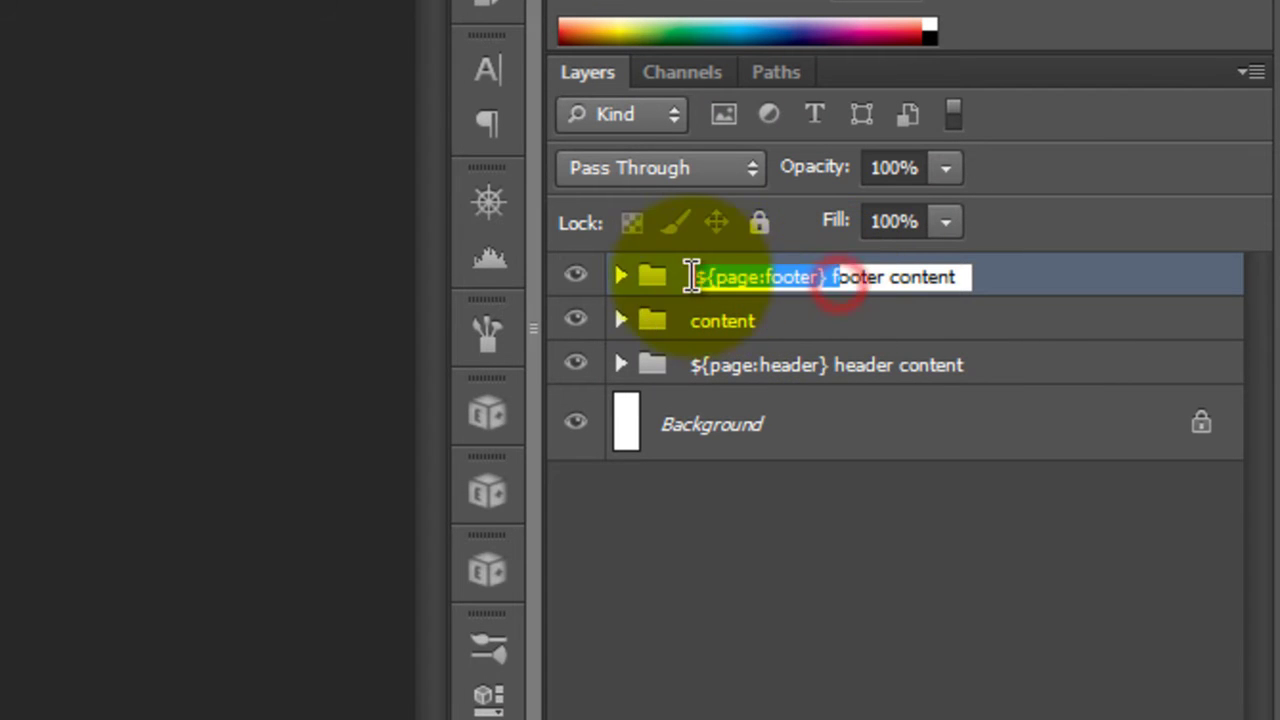
click(831, 280)
drag(831, 277, 591, 263)
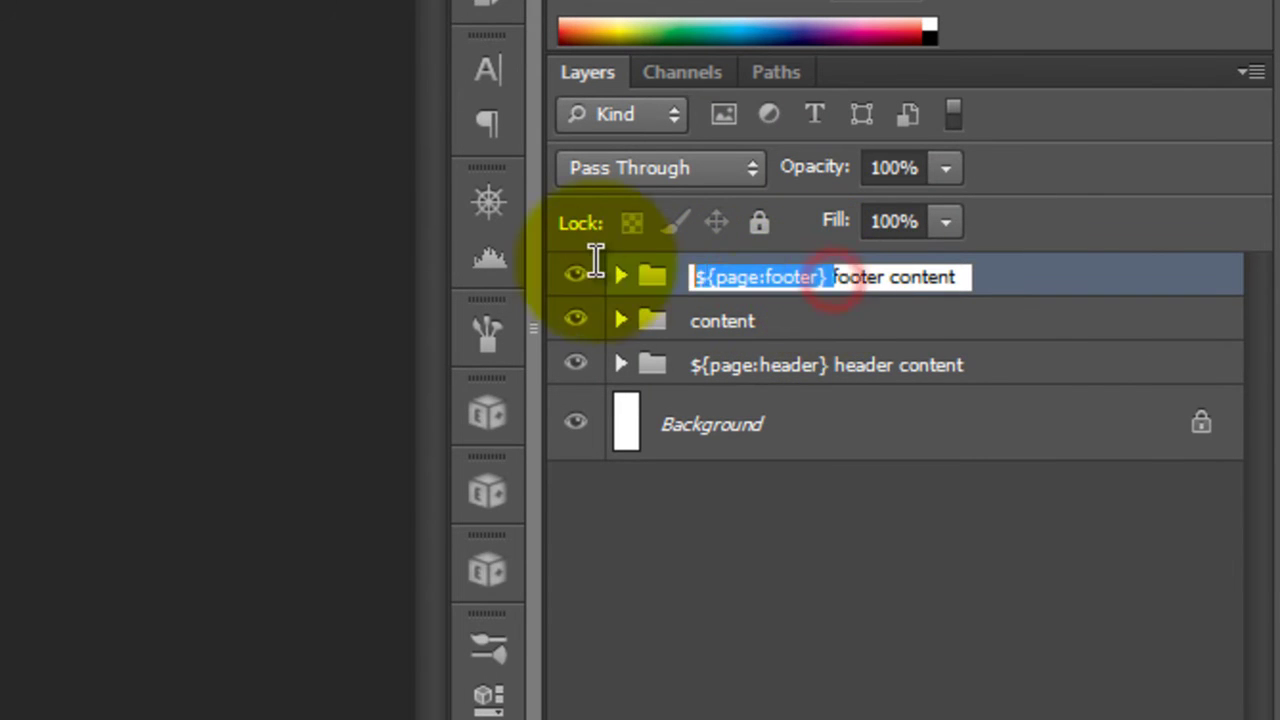
double_click(818, 365)
click(818, 365)
drag(837, 365, 689, 364)
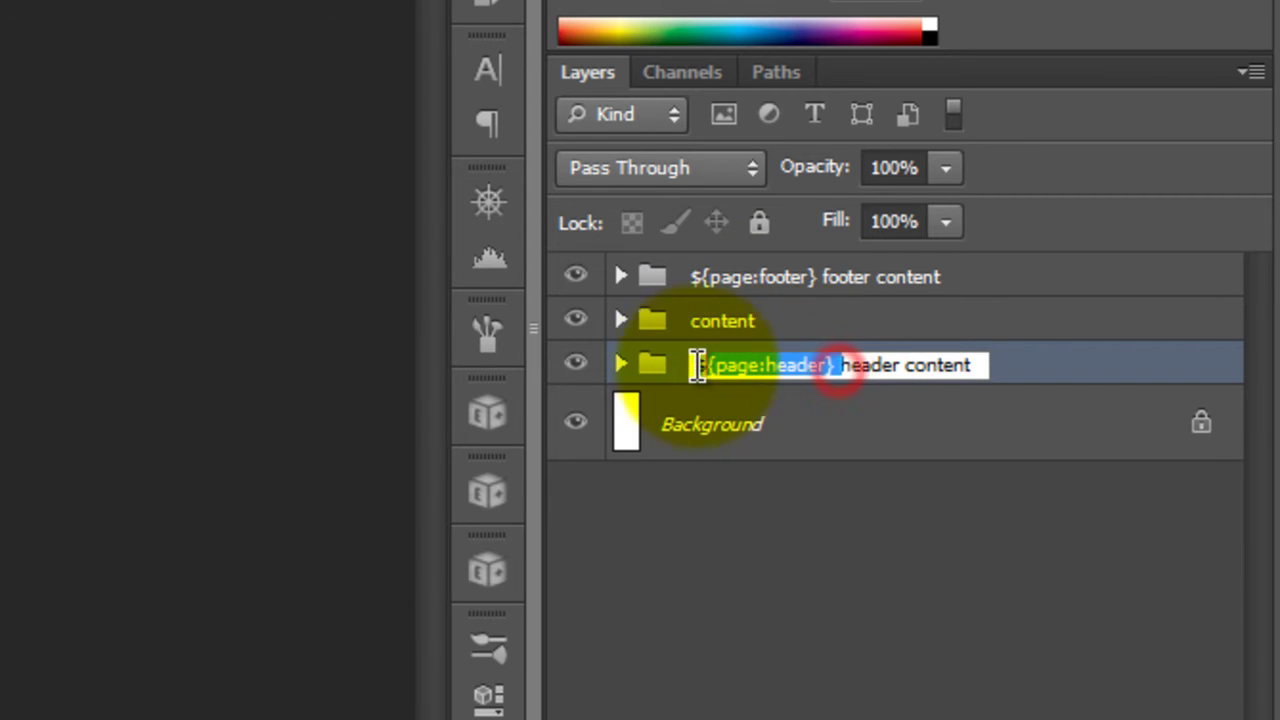
click(894, 357)
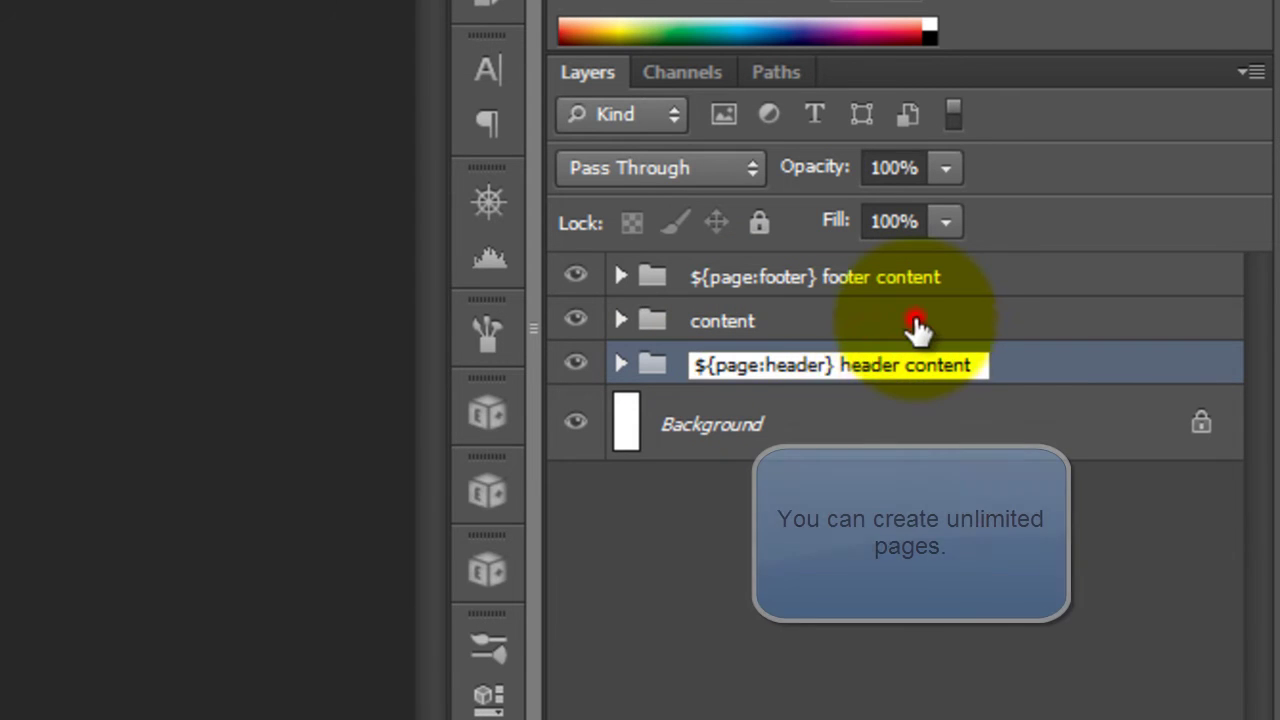
click(914, 325)
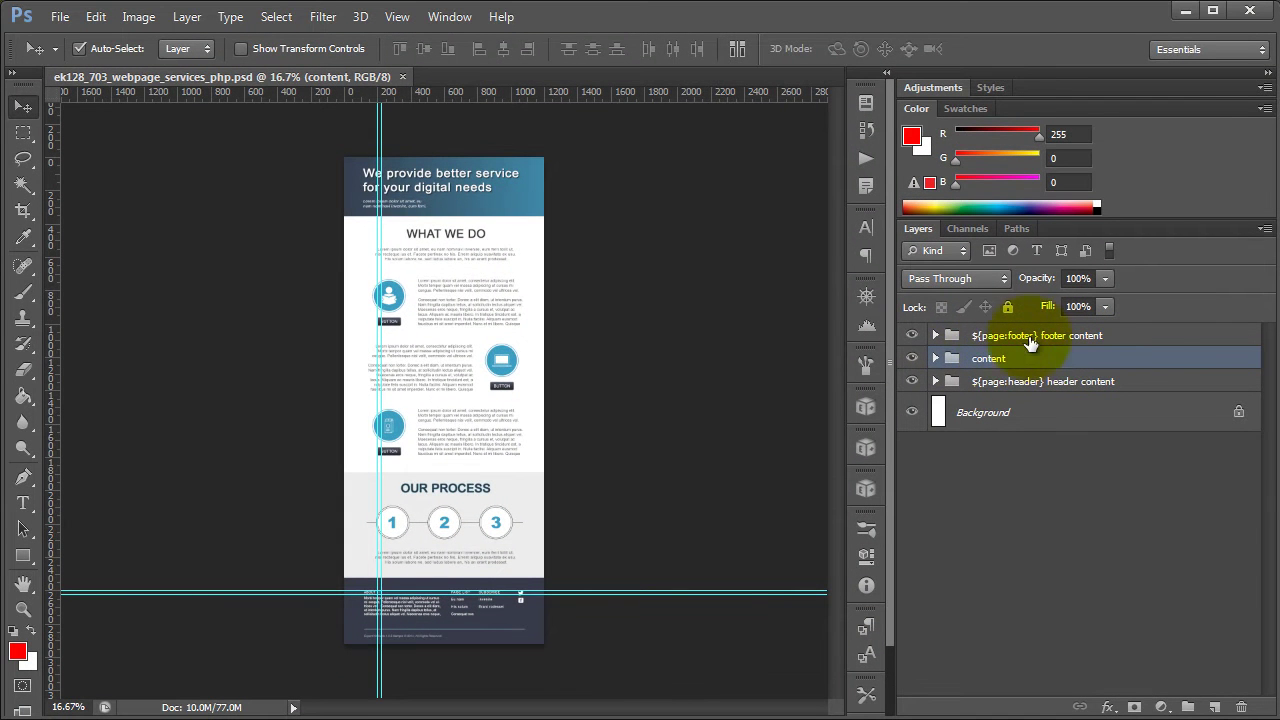
- Select the header text layer and inspect its ${ini|title:title} layer name tag
click(450, 197)
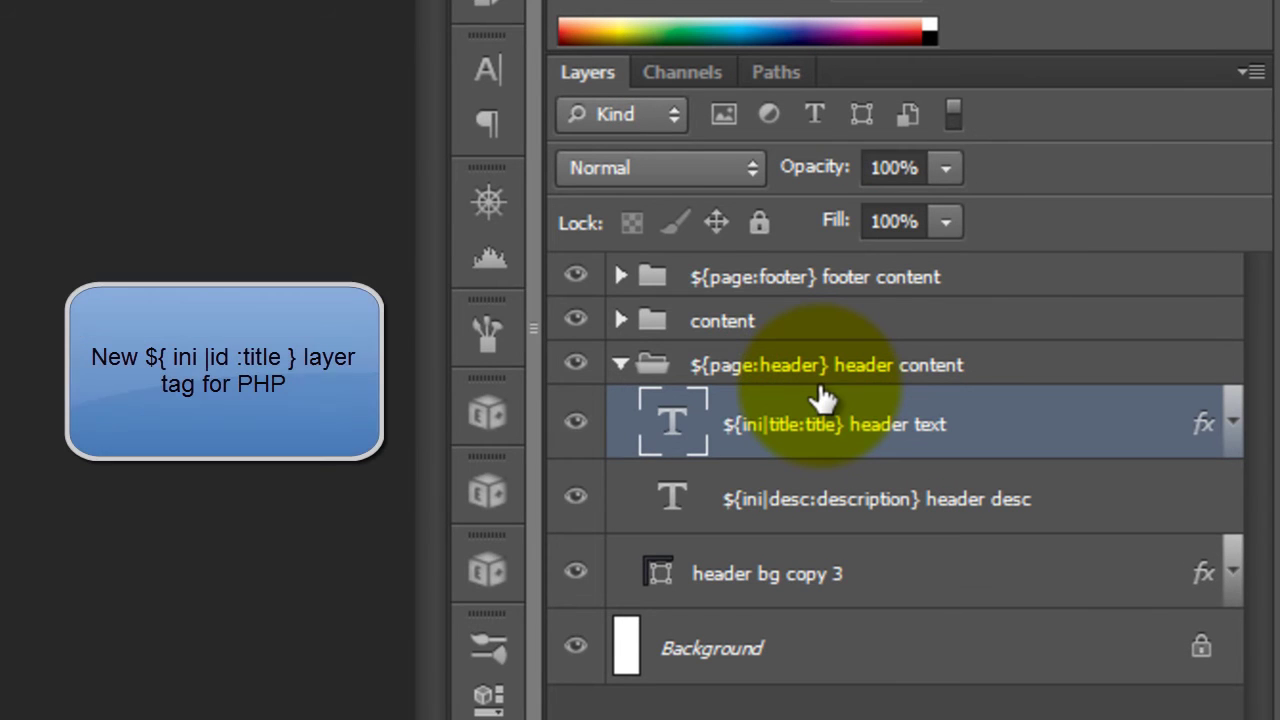
double_click(755, 447)
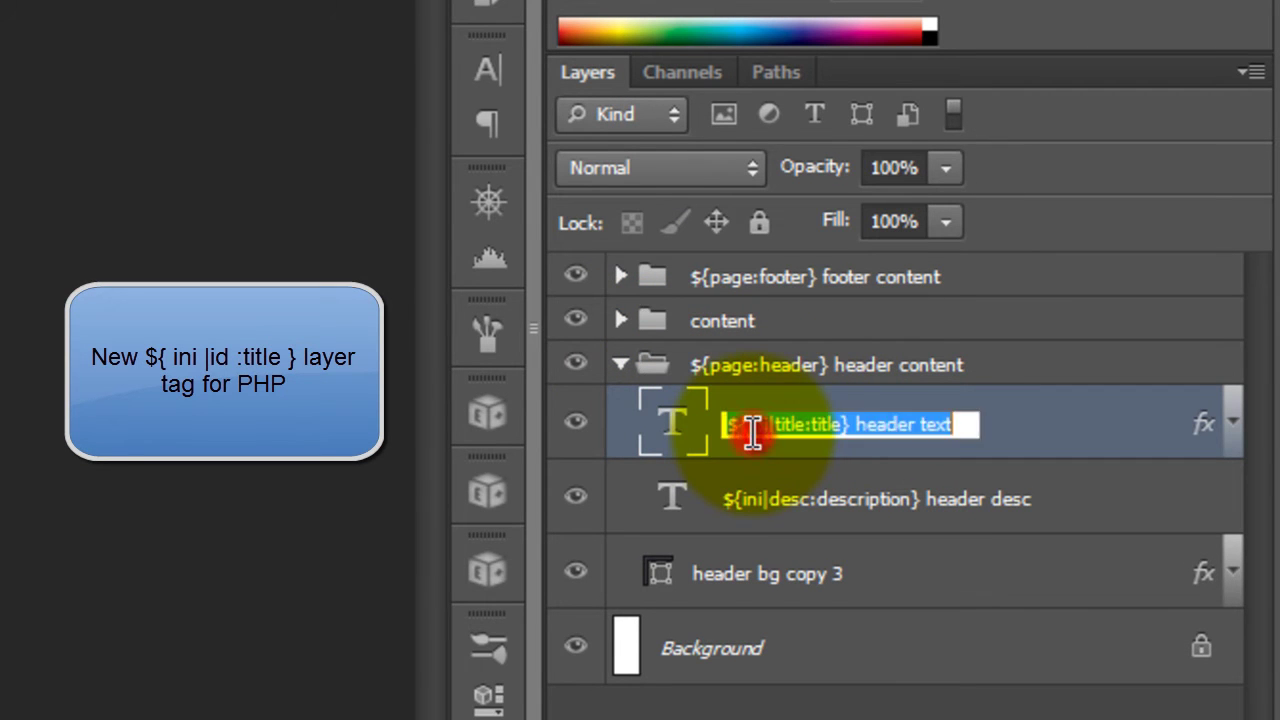
click(794, 420)
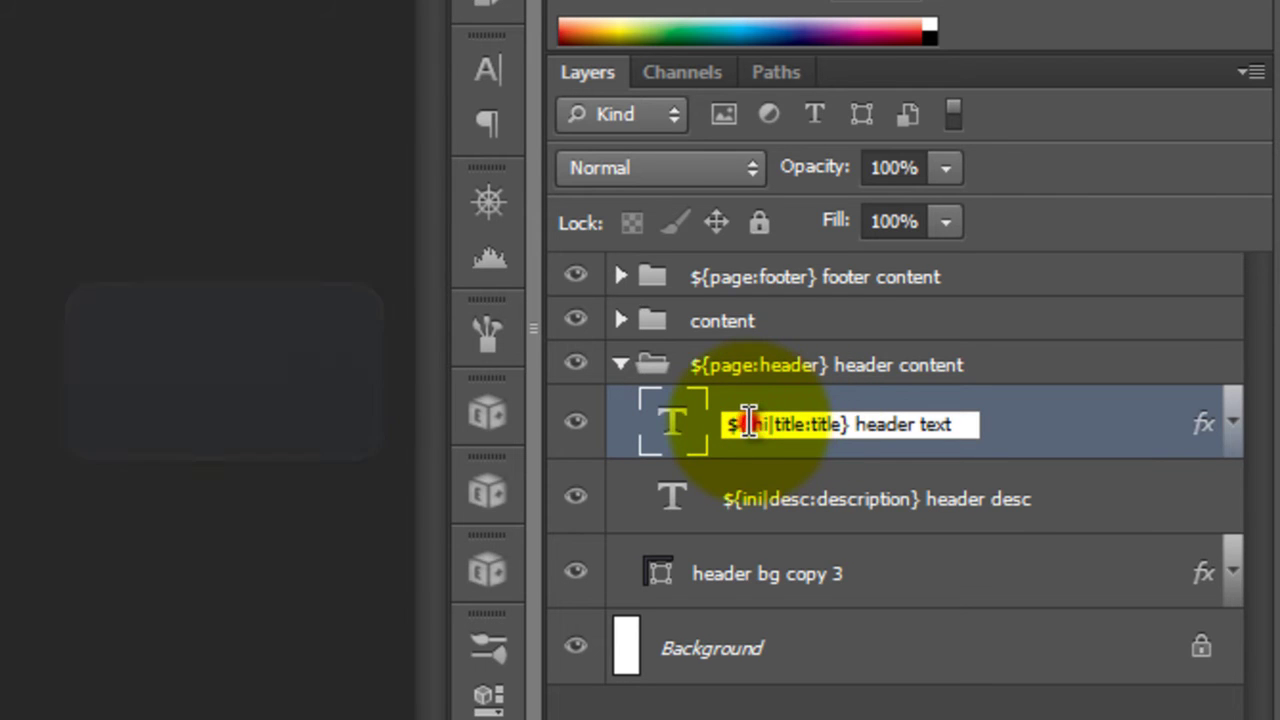
drag(777, 422, 838, 424)
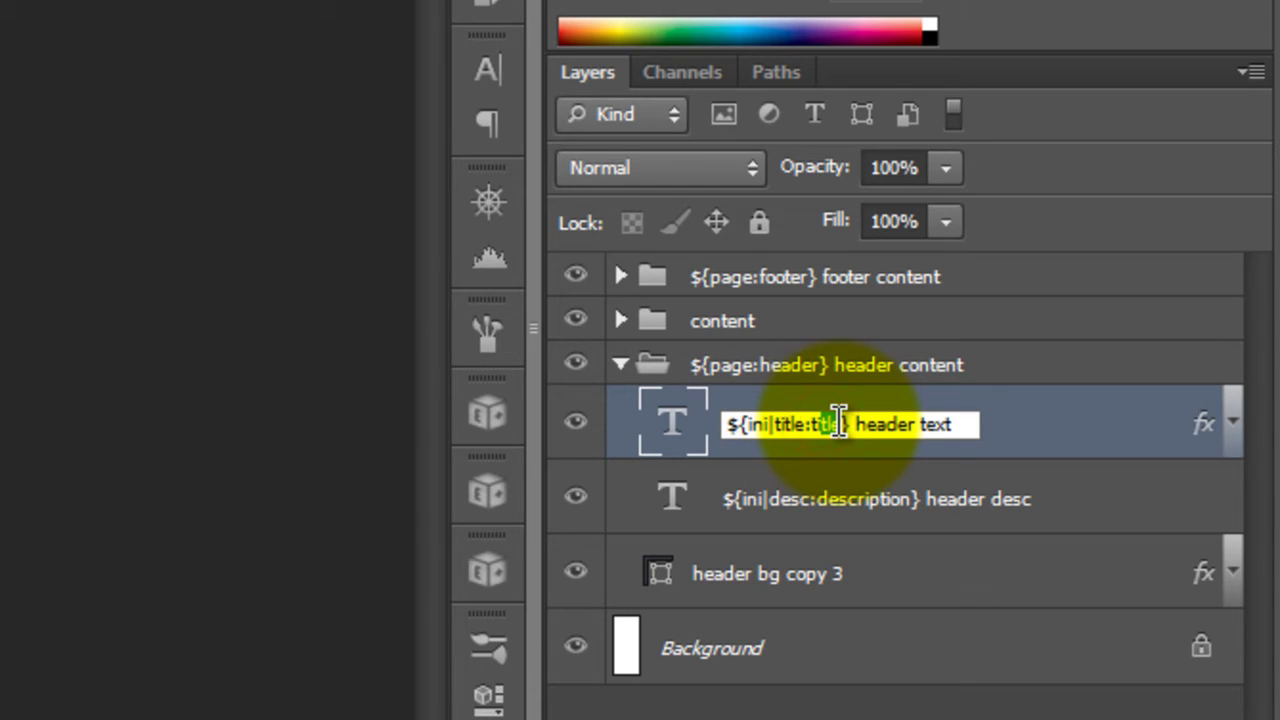
click(829, 425)
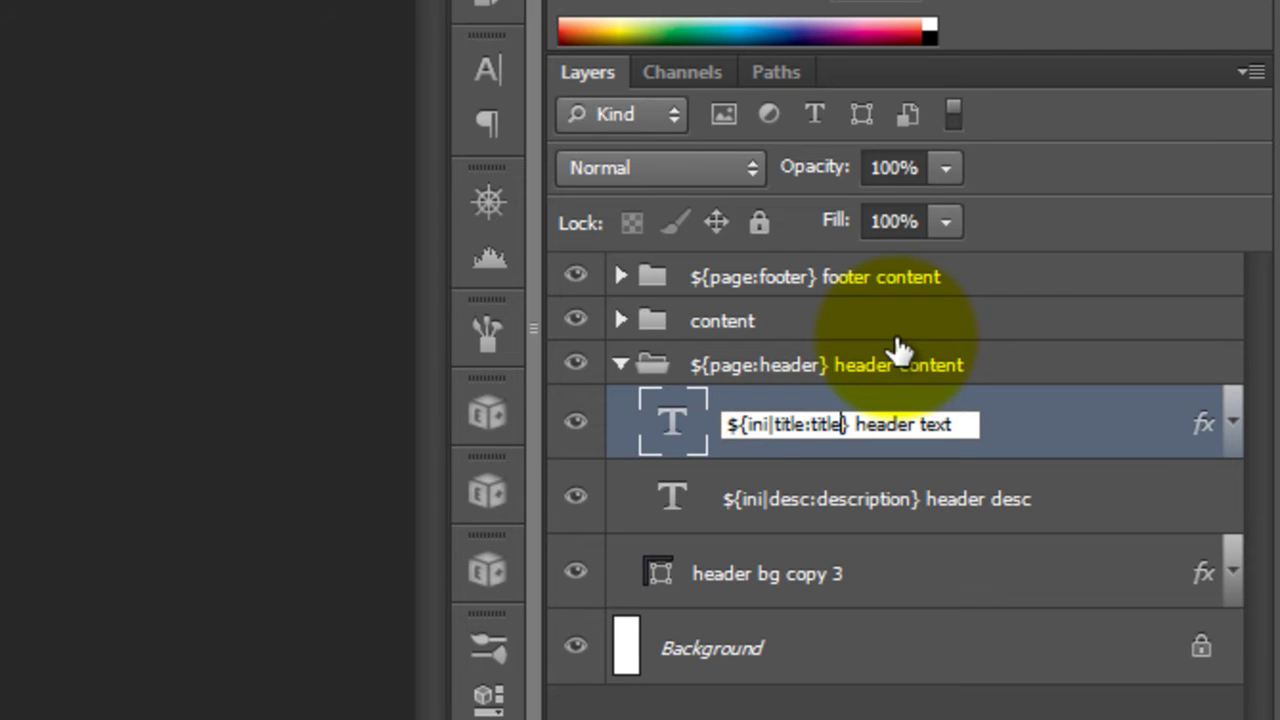
click(1034, 374)
click(988, 426)
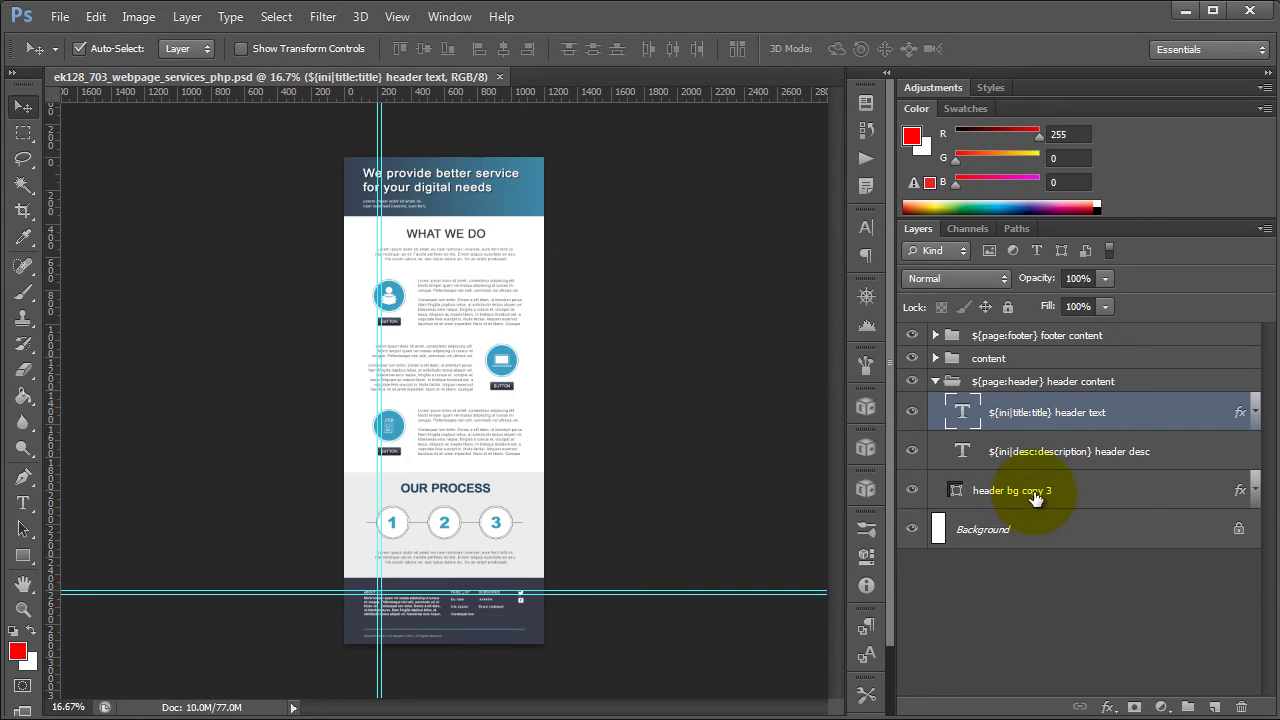
- In Export Kit's export options, choose PHP5 as the export type with Customize enabled
click(878, 488)
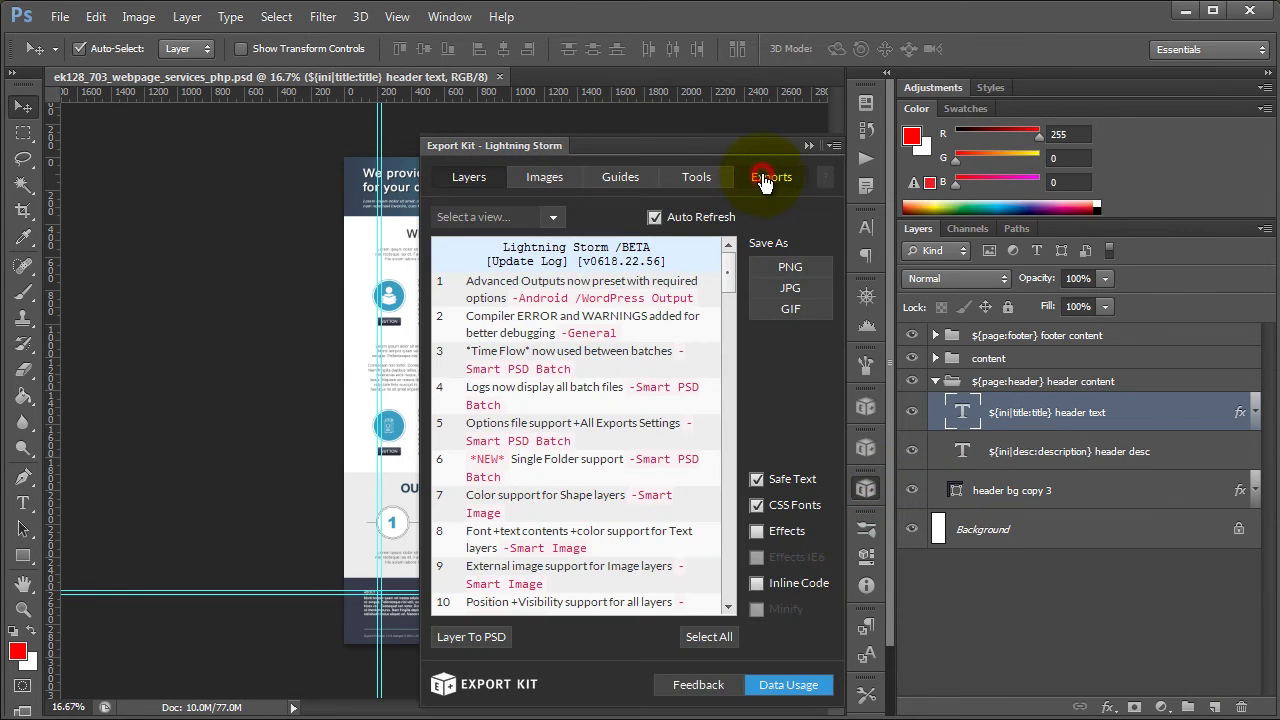
click(760, 186)
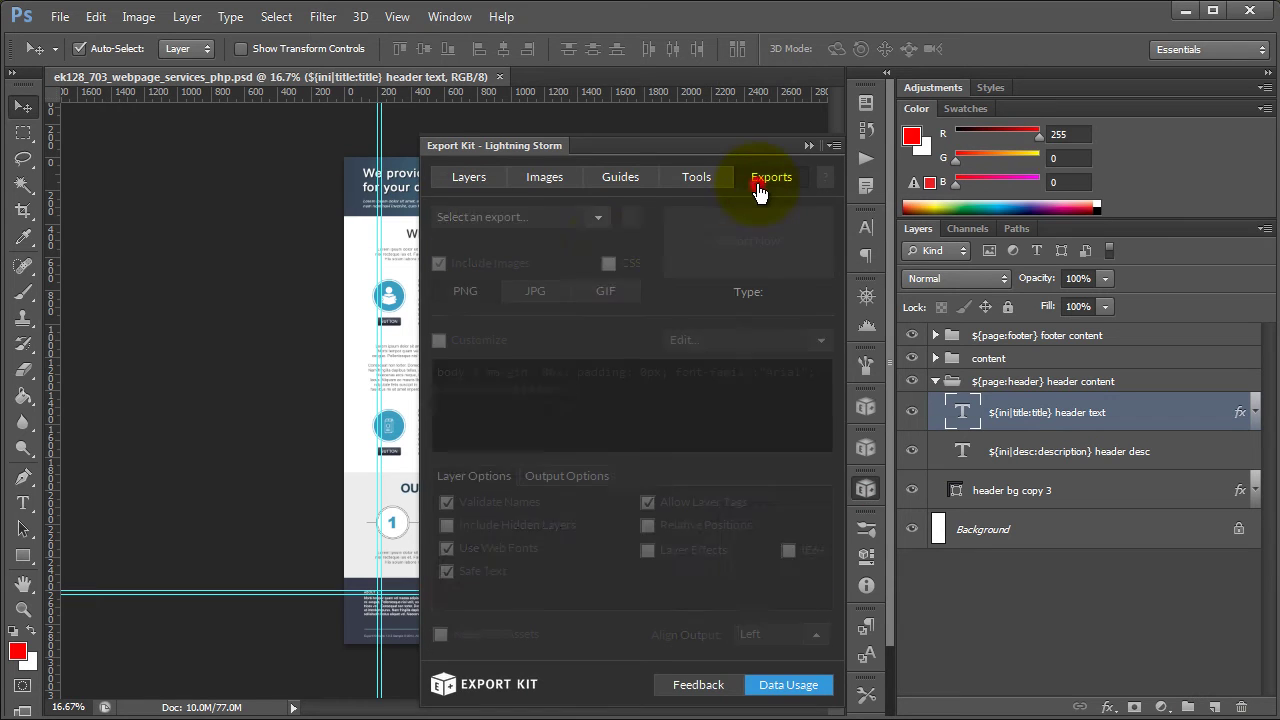
click(588, 217)
click(511, 279)
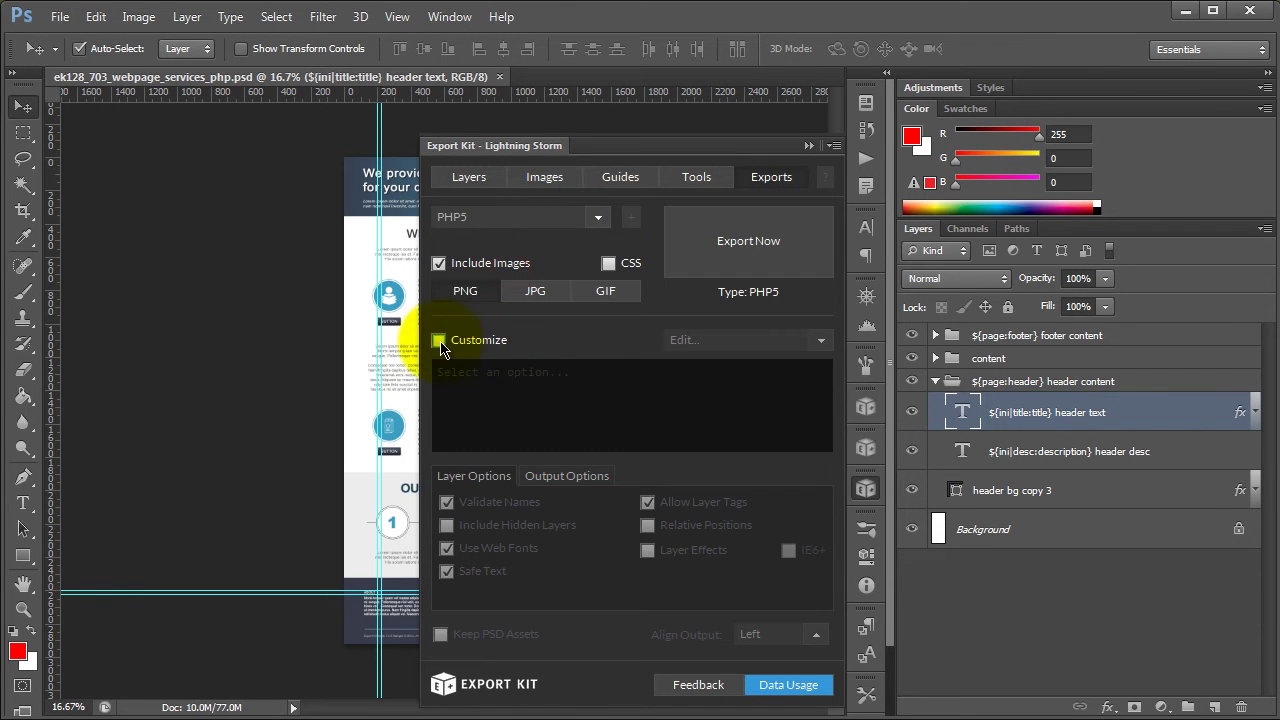
click(439, 340)
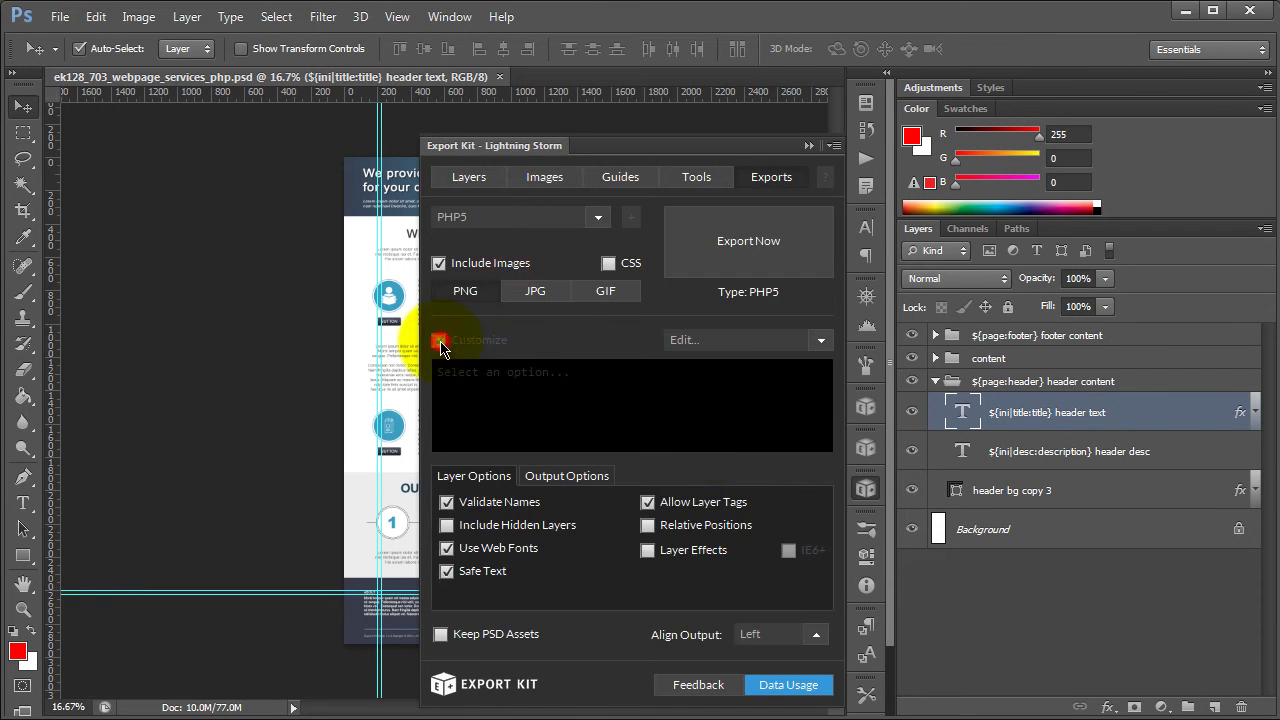
- Enable Relative Positions, Layer Effects and Page Tags, then run the PHP5 export
click(649, 526)
click(648, 550)
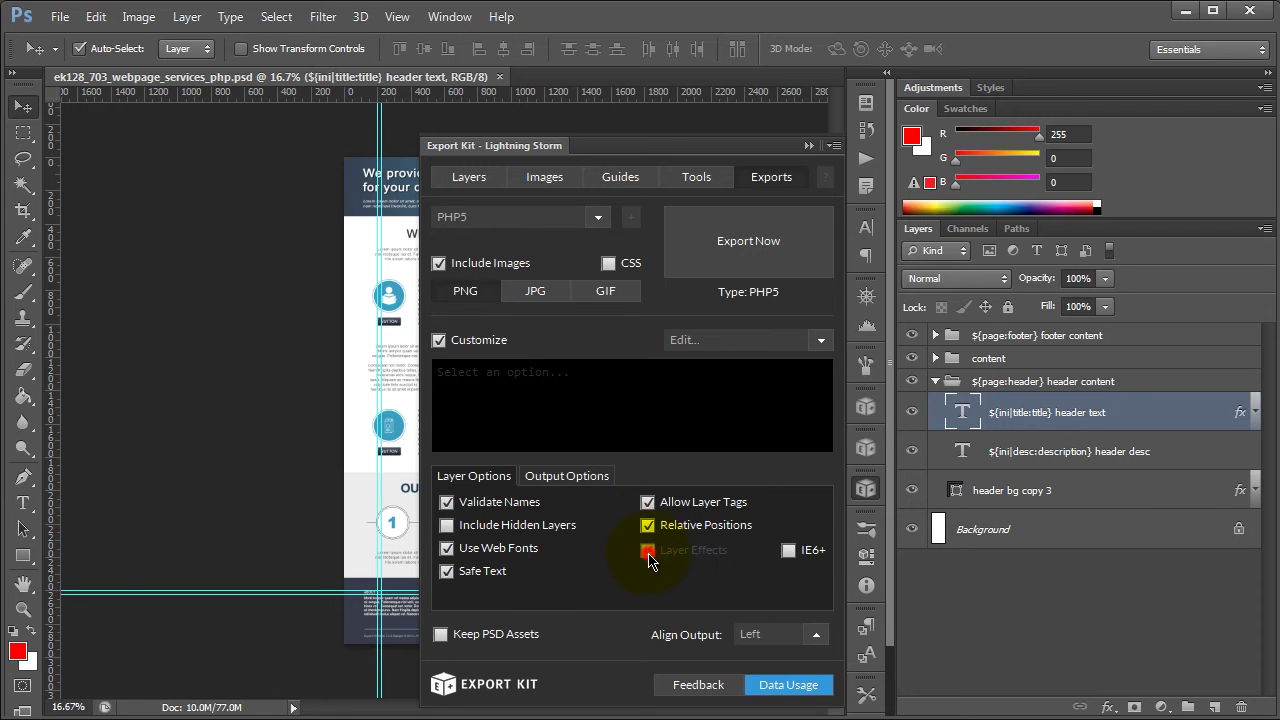
click(548, 477)
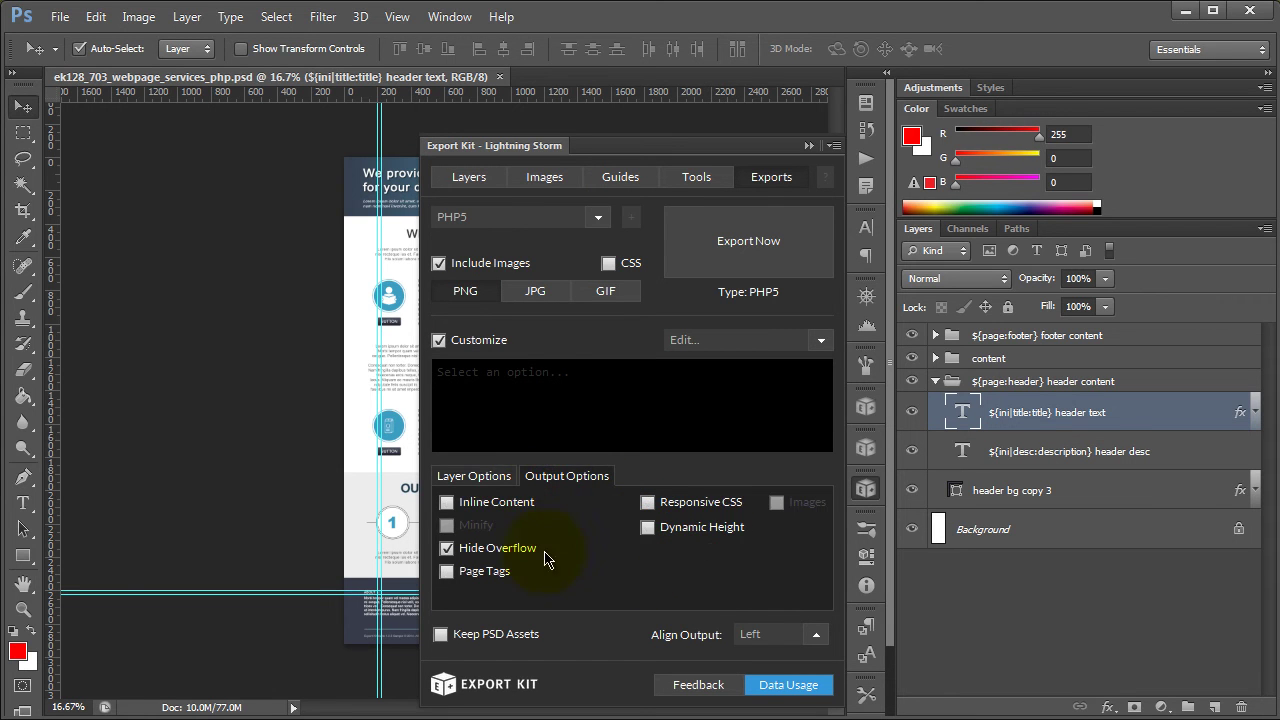
click(446, 572)
click(746, 263)
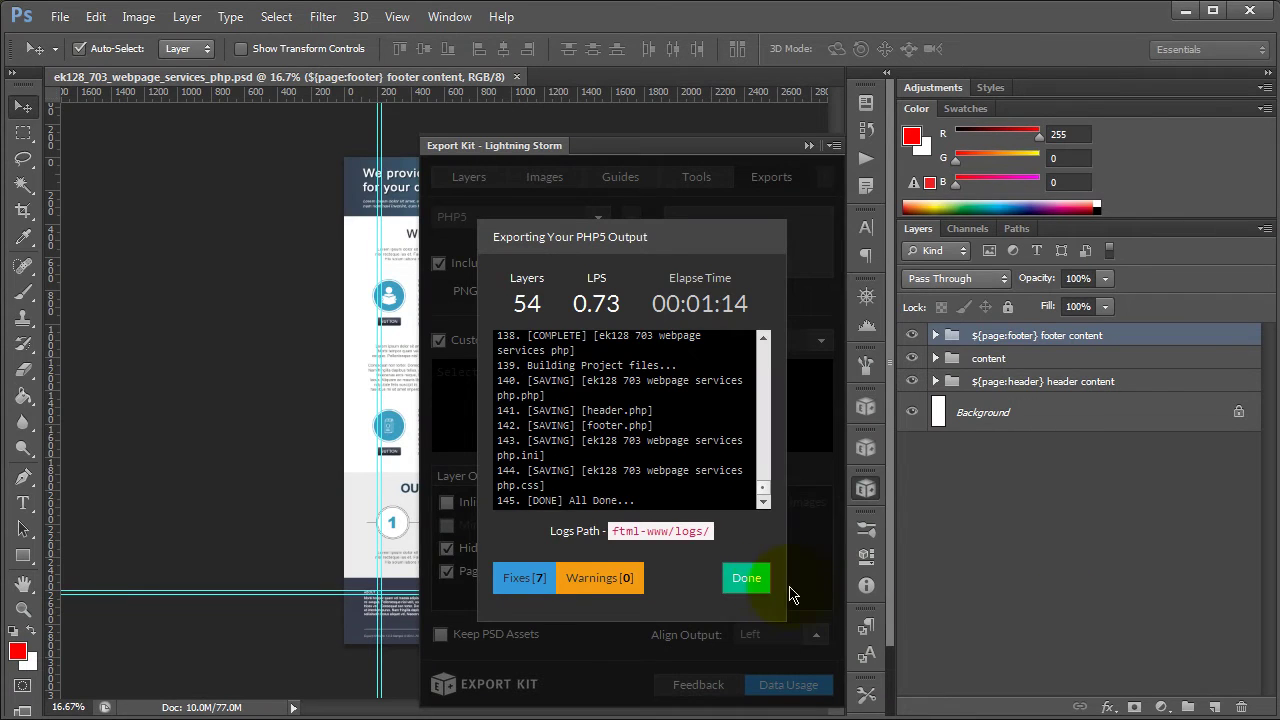
- Dismiss the export results and browse into the ftml-www > php export folder
click(745, 580)
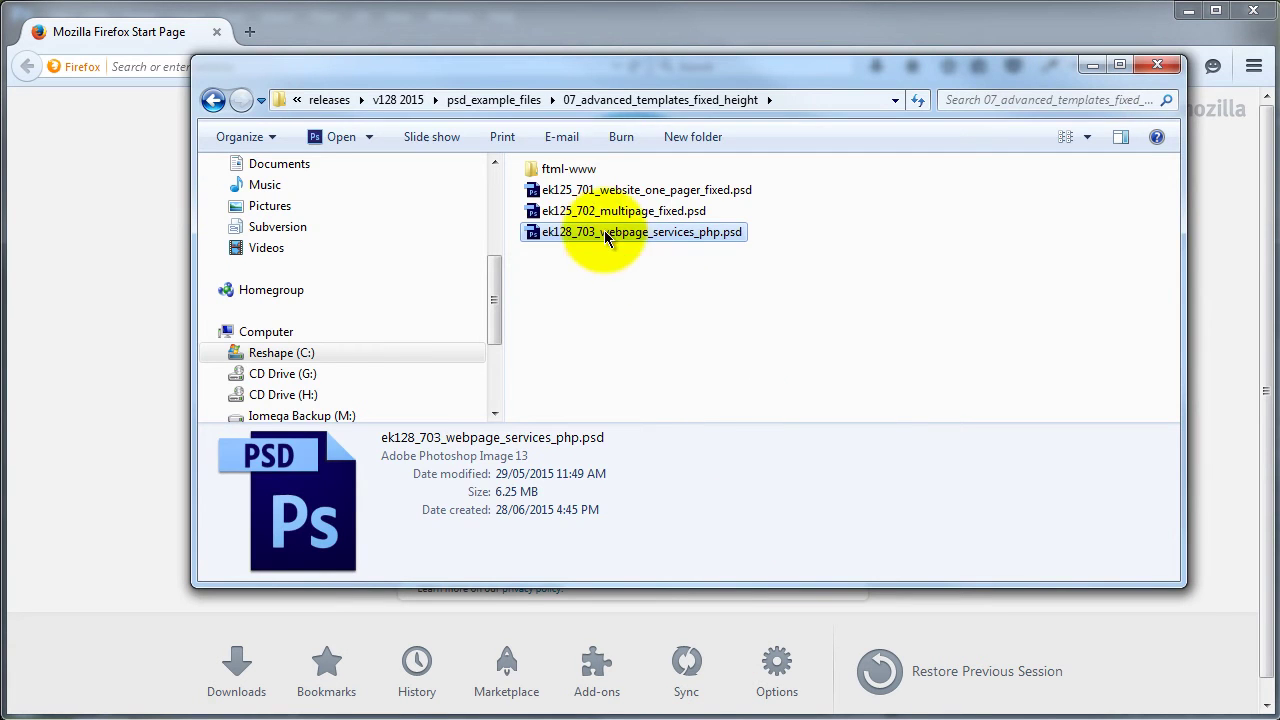
double_click(550, 170)
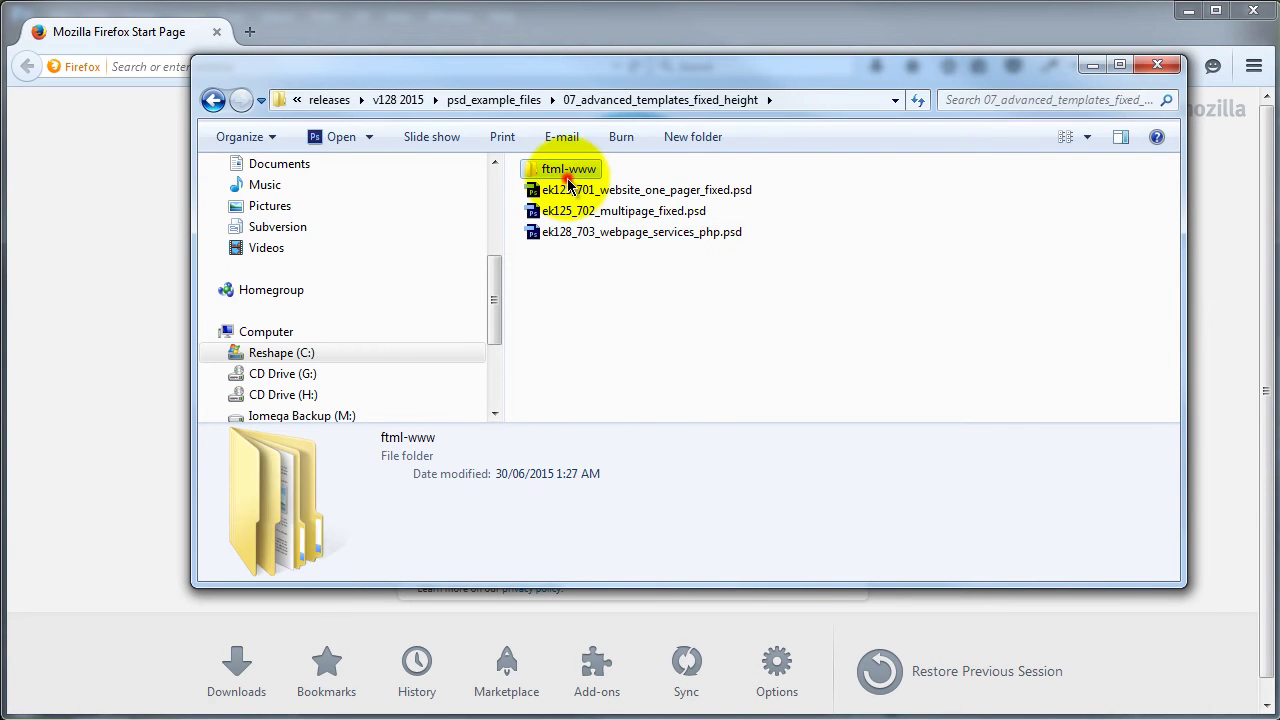
double_click(556, 216)
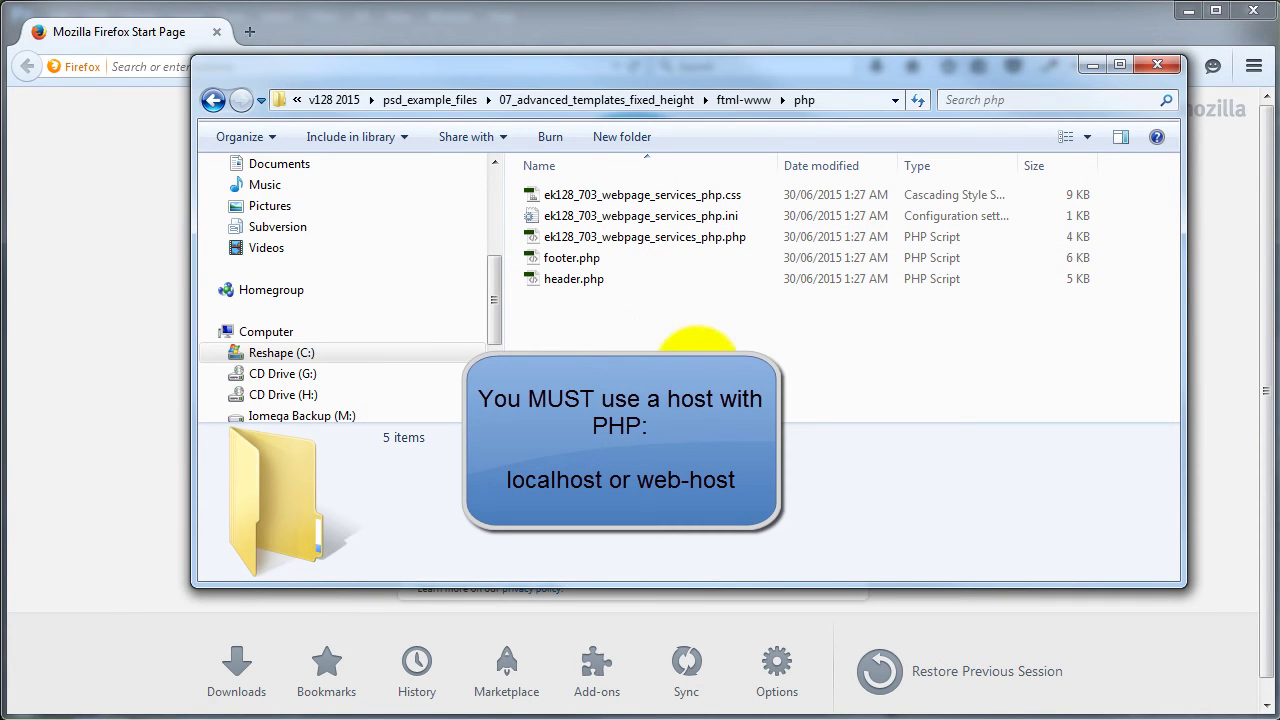
double_click(676, 240)
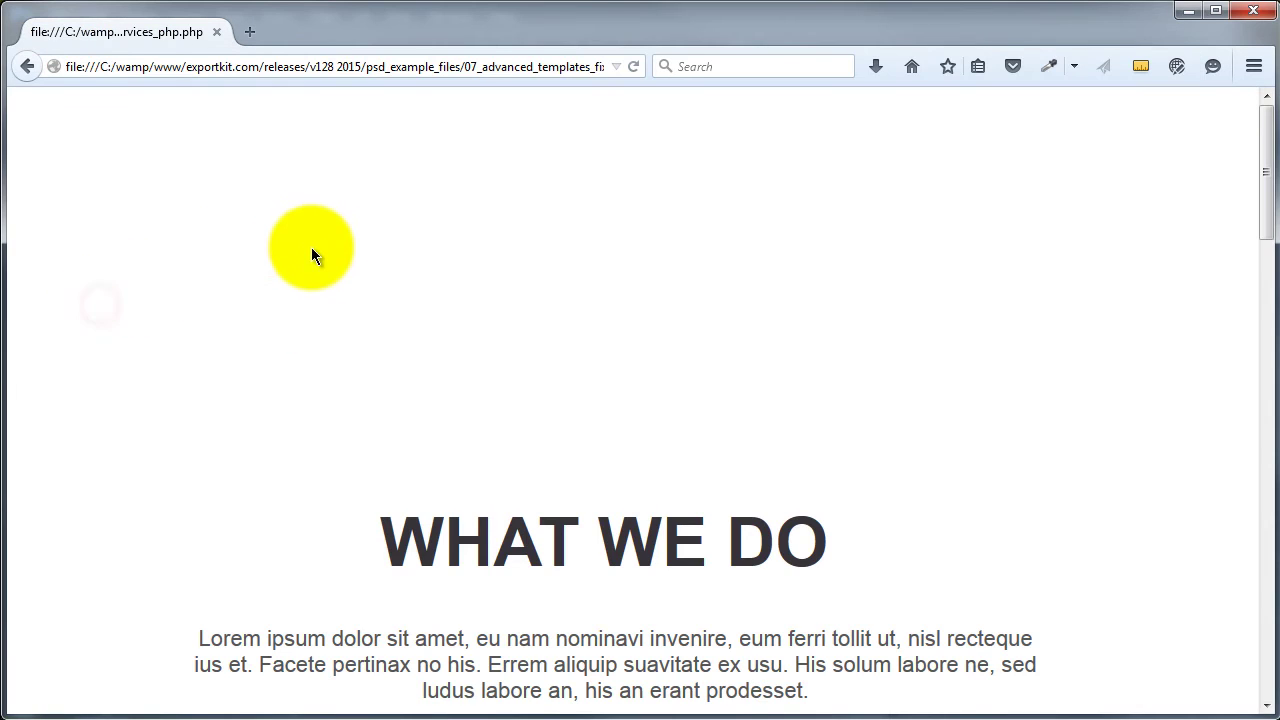
click(147, 68)
scroll(704, 451, down, 15)
scroll(674, 424, up, 15)
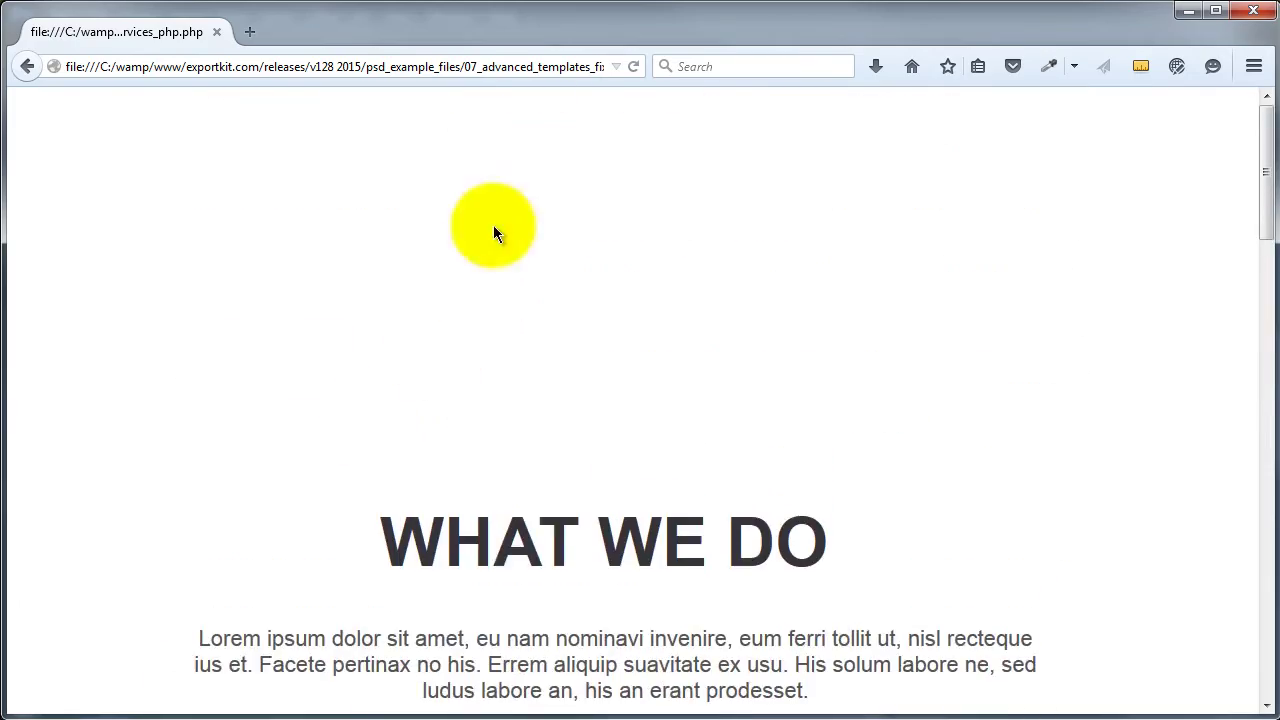
scroll(380, 460, down, 5)
scroll(464, 290, up, 3)
drag(808, 577, 704, 552)
click(697, 550)
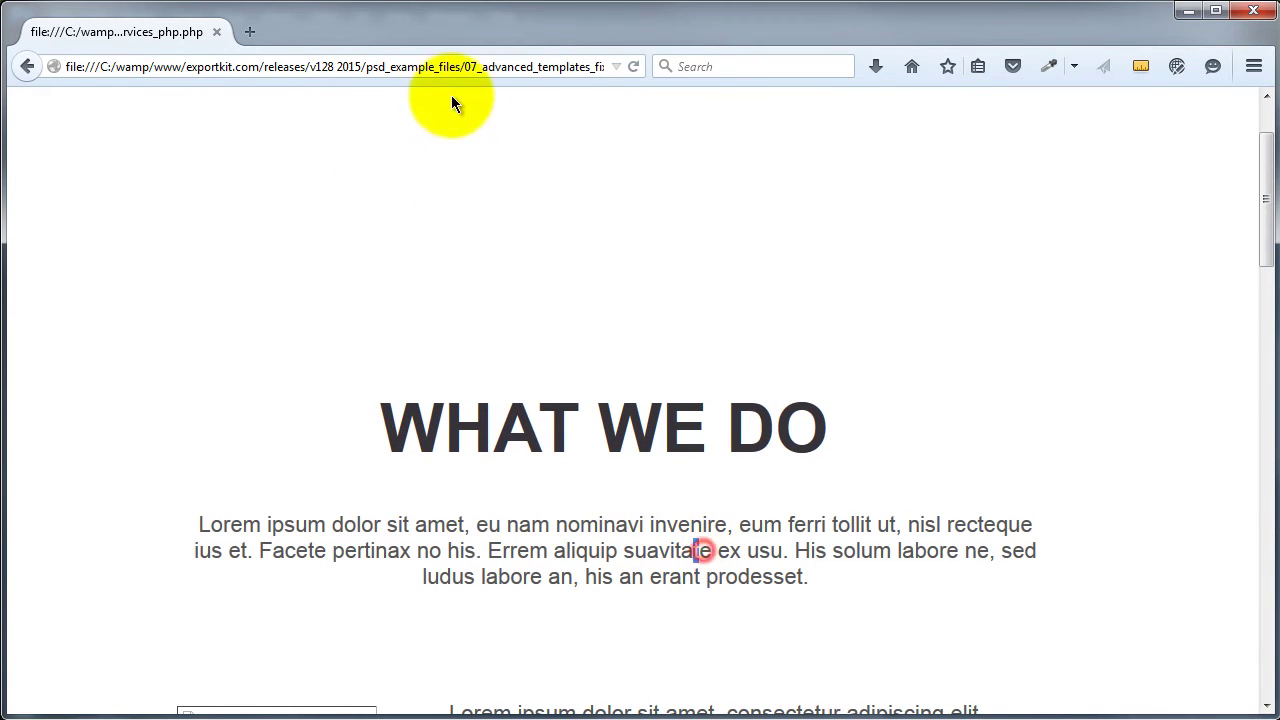
click(560, 67)
click(581, 67)
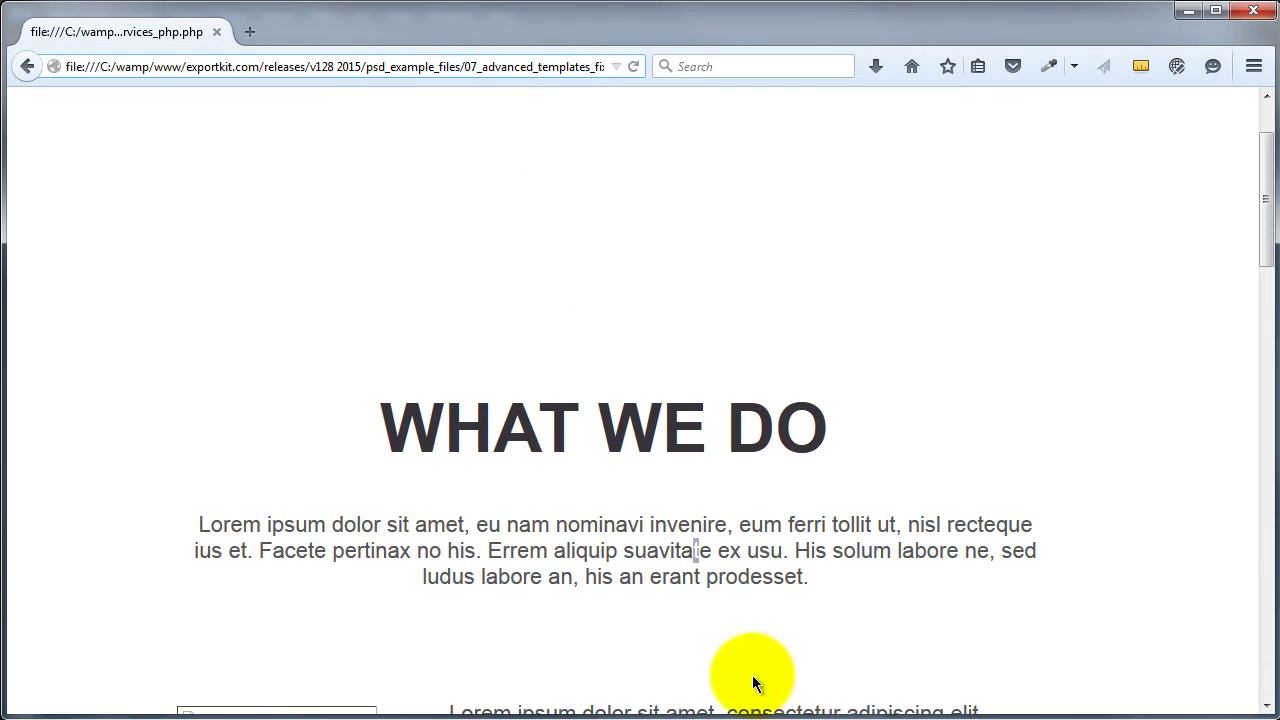
scroll(712, 619, down, 10)
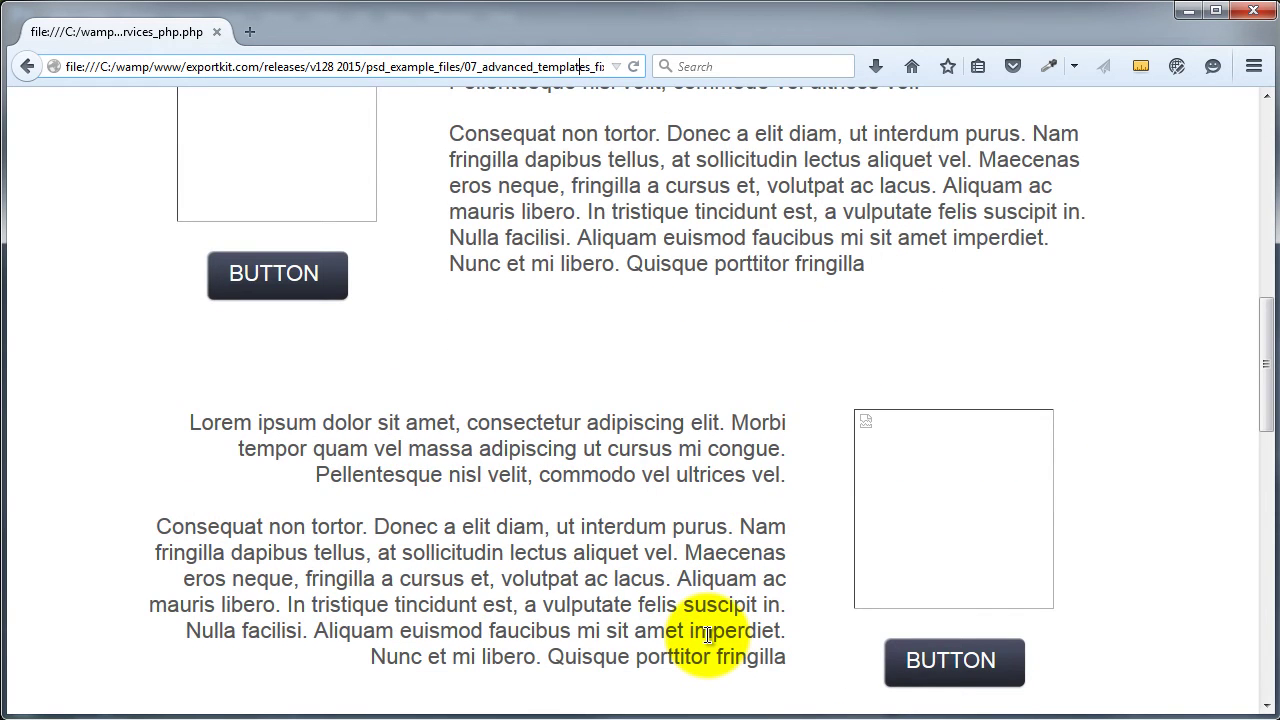
drag(181, 66, 55, 53)
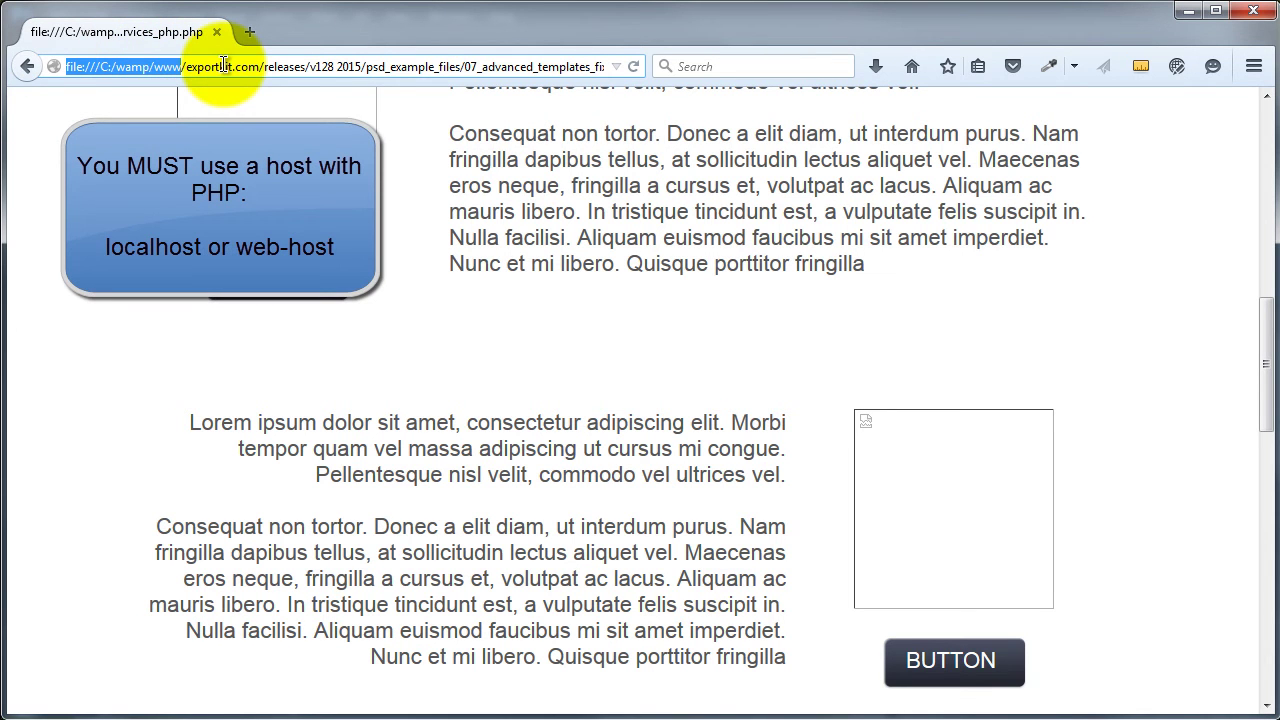
- Load the services page through localhost instead of the file:///C:/wamp/www path
key(BackSpace)
text(localhost)
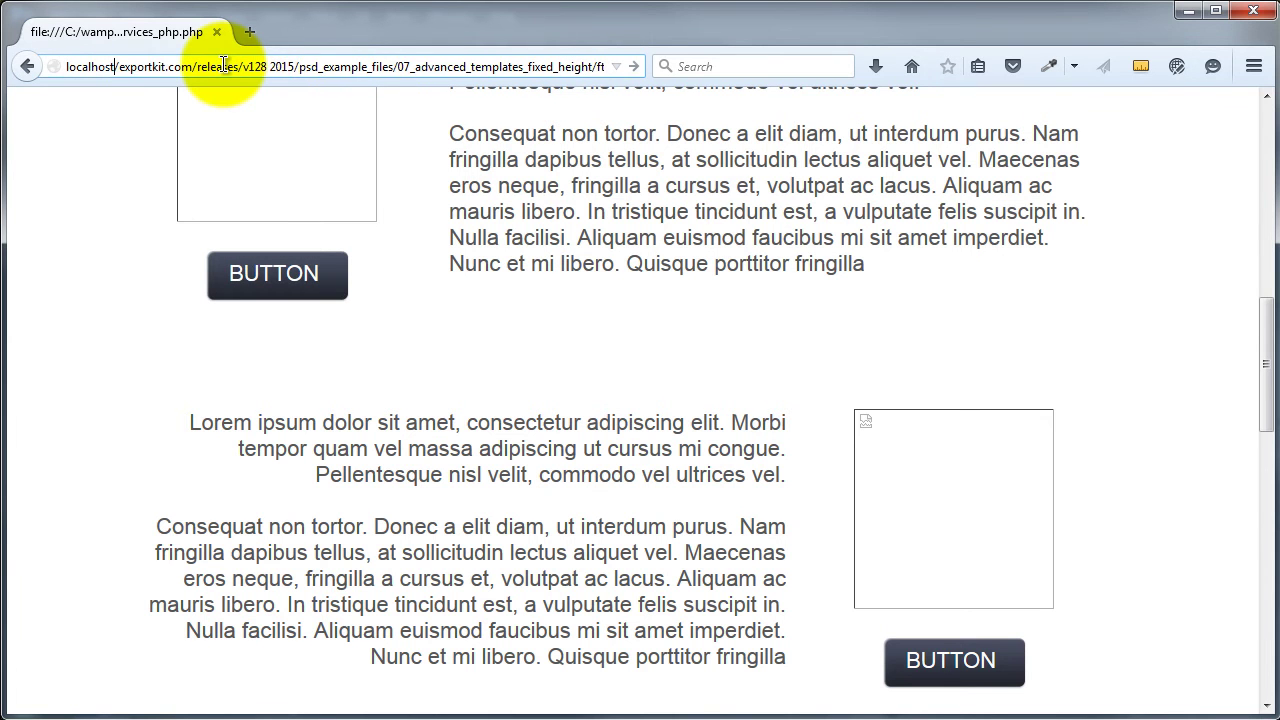
key(Return)
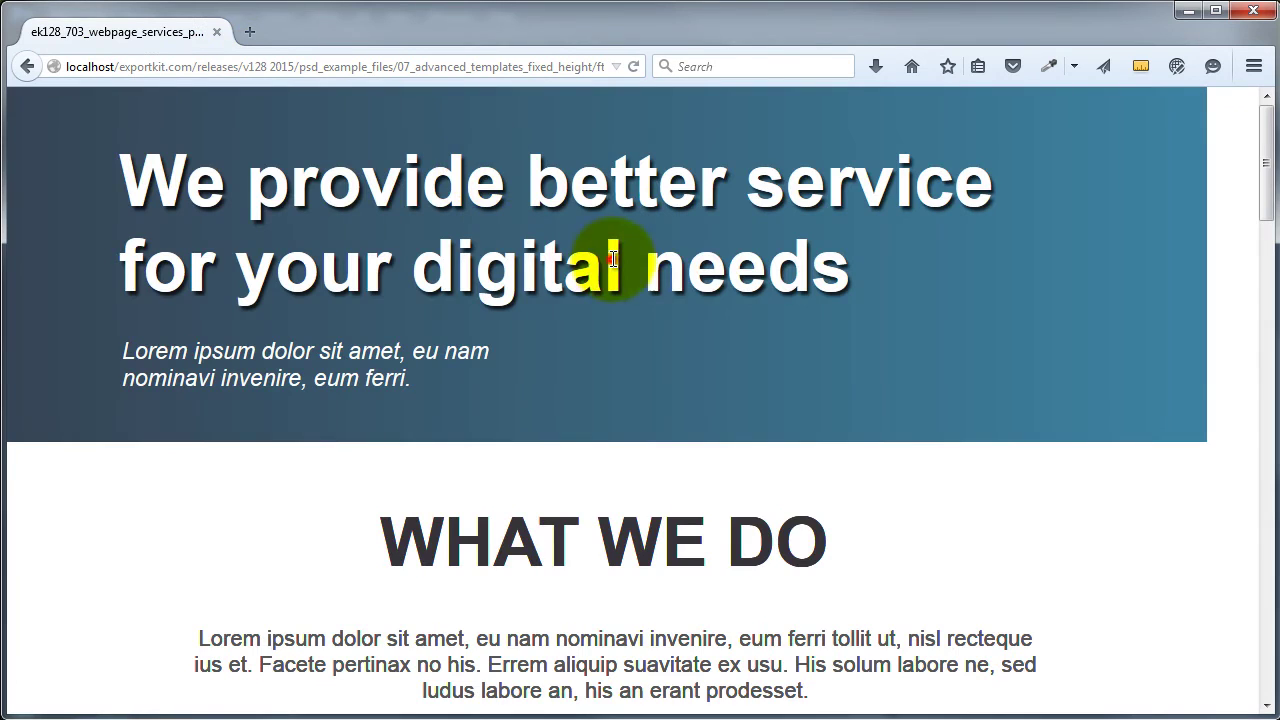
- Scroll through the rendered page and select the banner heading text
scroll(678, 289, down, 15)
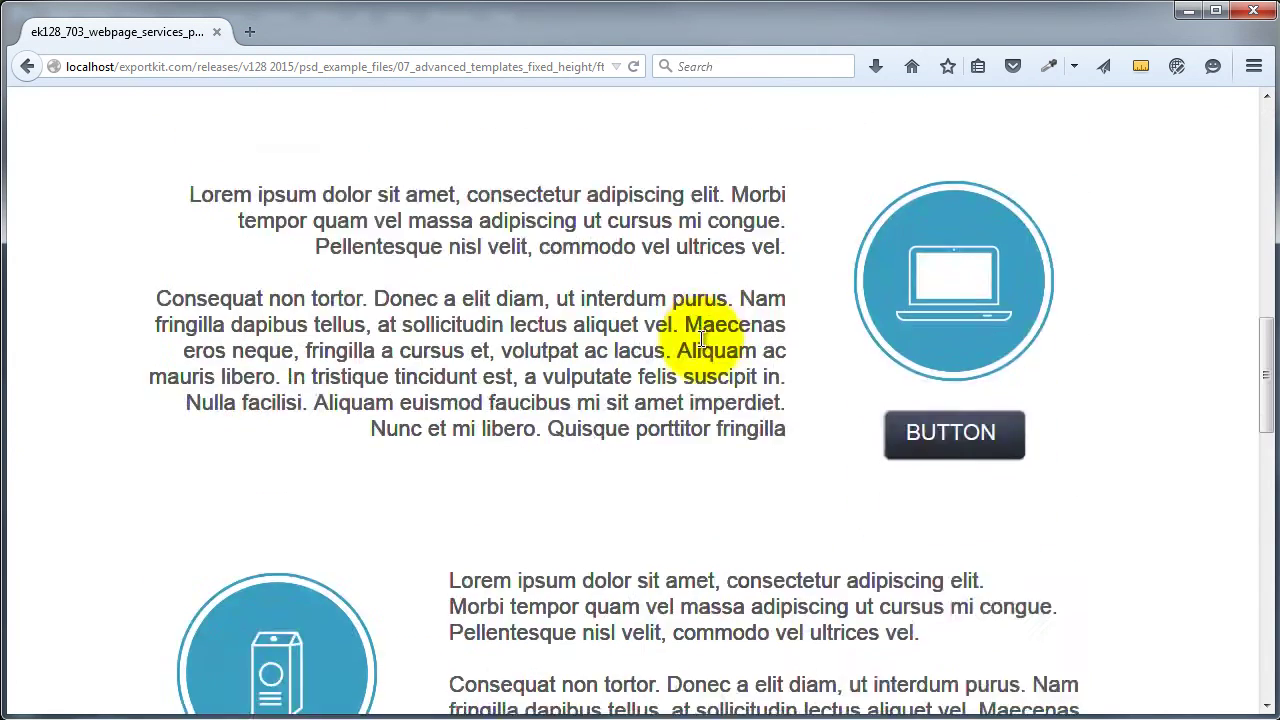
scroll(704, 369, down, 10)
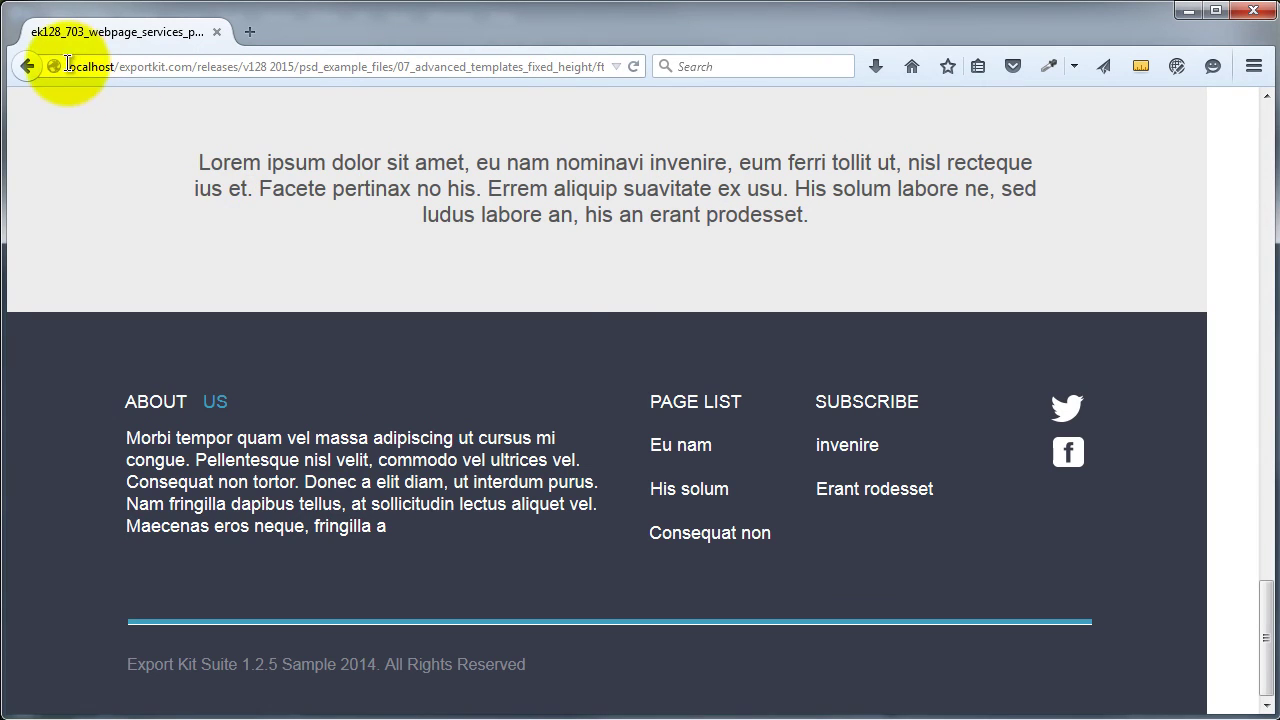
scroll(570, 410, up, 10)
scroll(560, 420, up, 10)
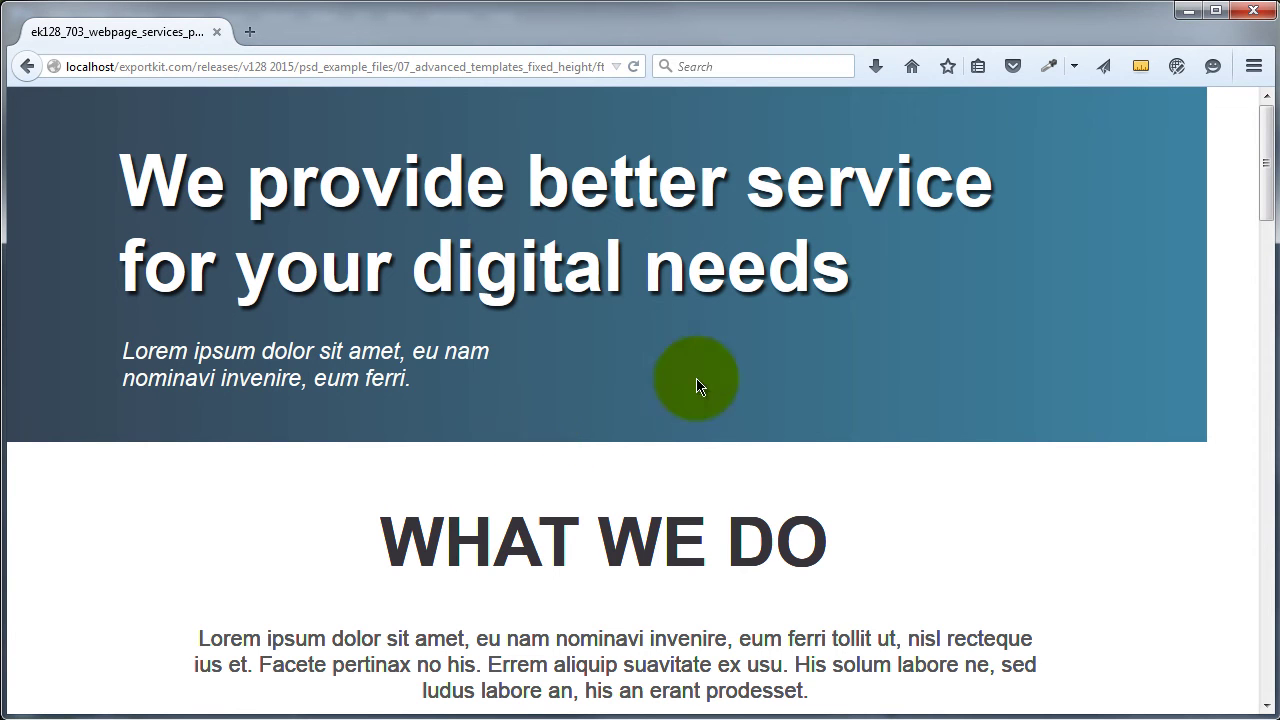
drag(358, 226, 743, 463)
scroll(823, 508, down, 10)
scroll(838, 527, down, 10)
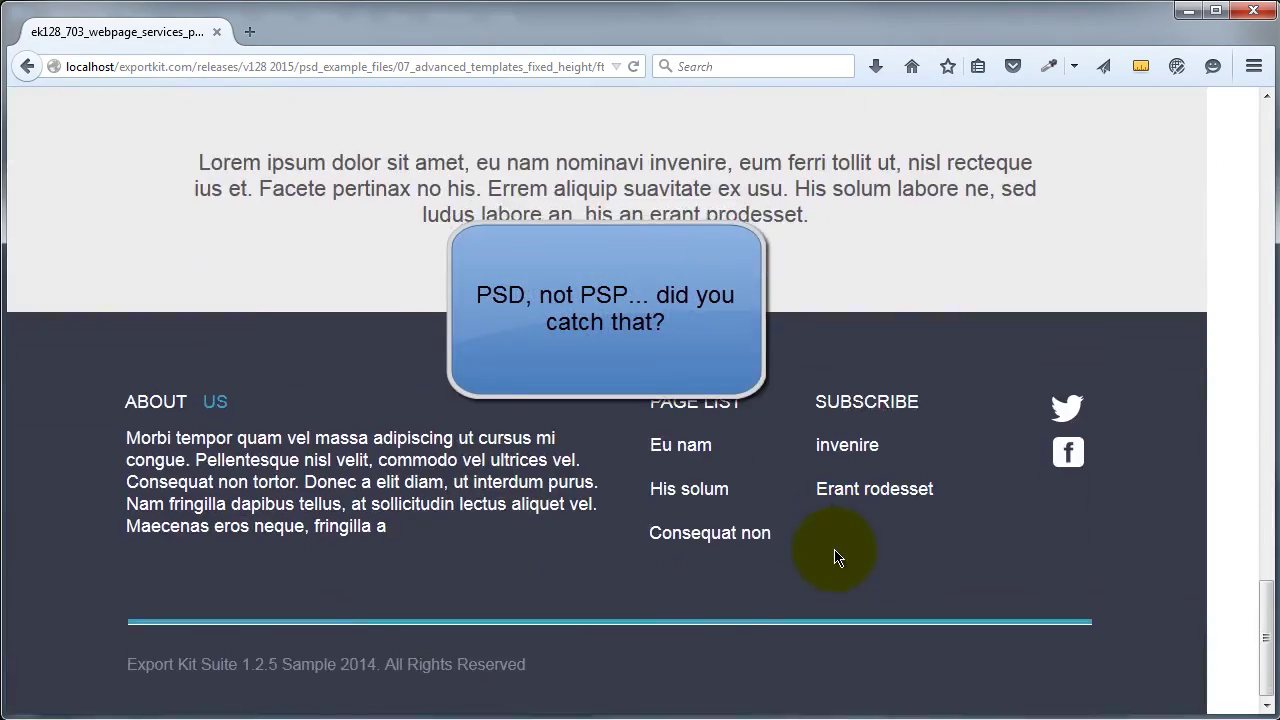
scroll(836, 556, up, 10)
scroll(836, 552, up, 10)
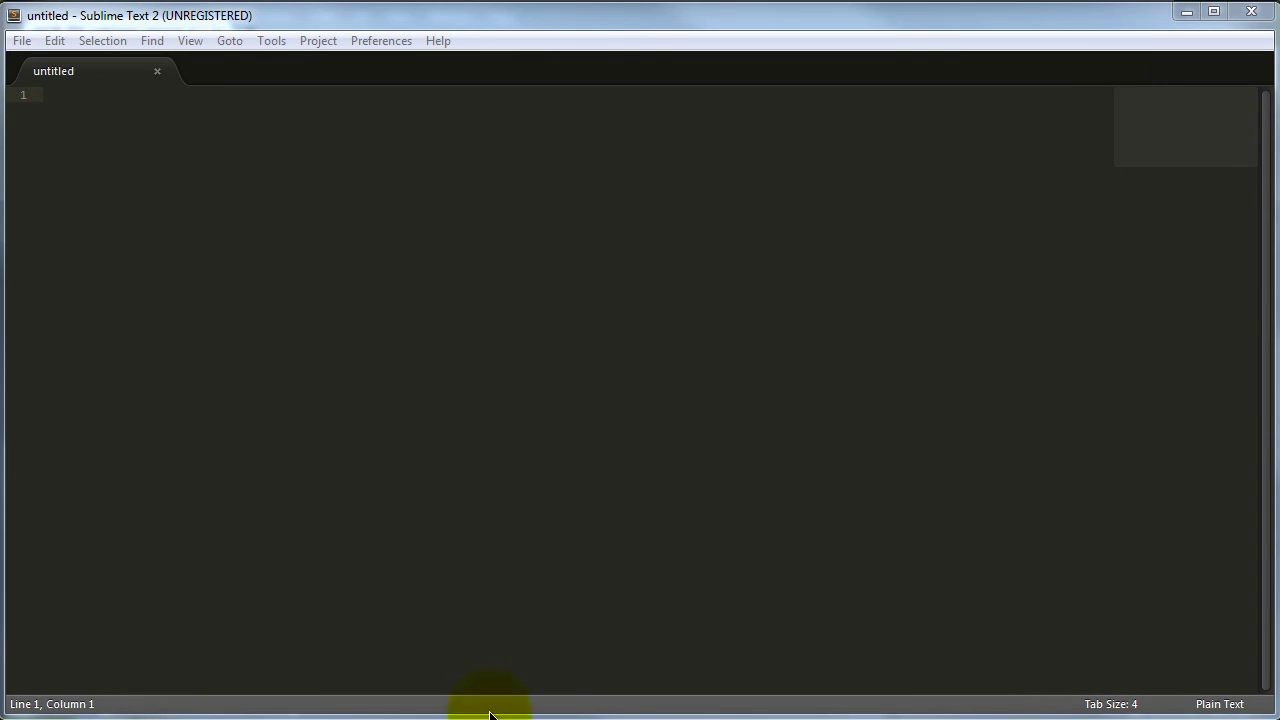
- Open ek128_703_webpage_services_php.ini from the php folder in Sublime Text
key(ctrl+o)
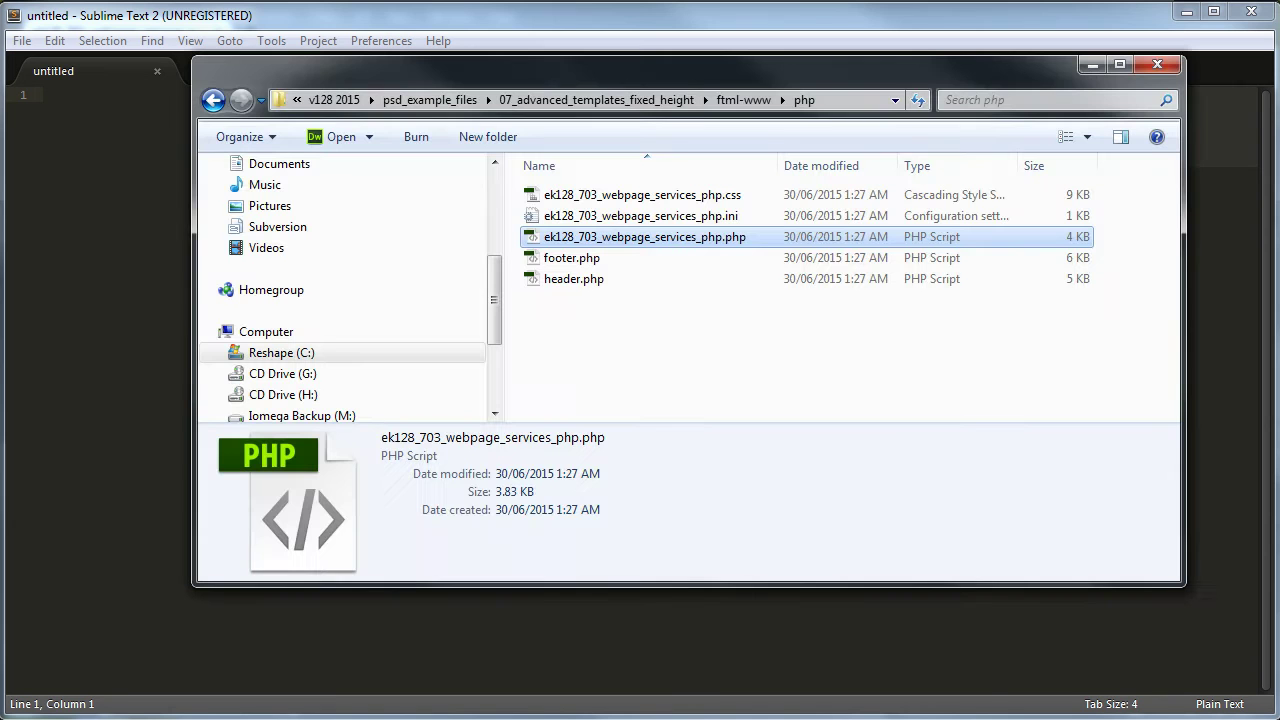
click(700, 215)
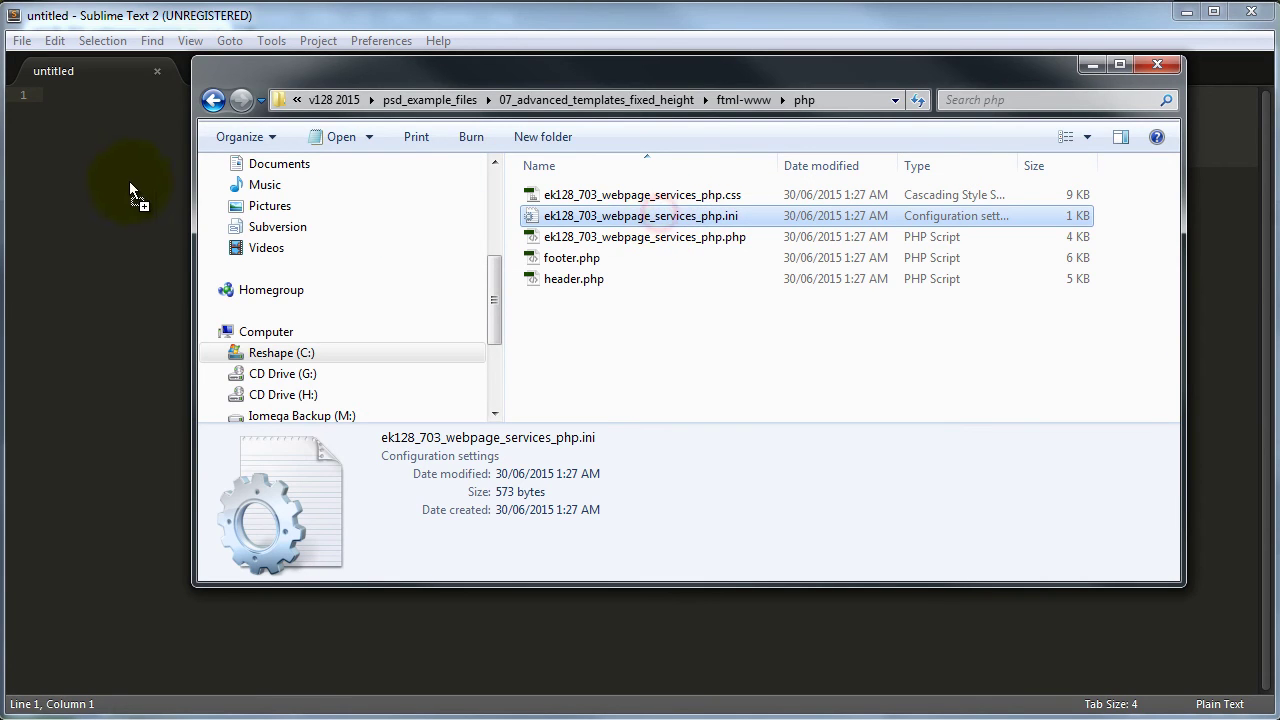
key(Return)
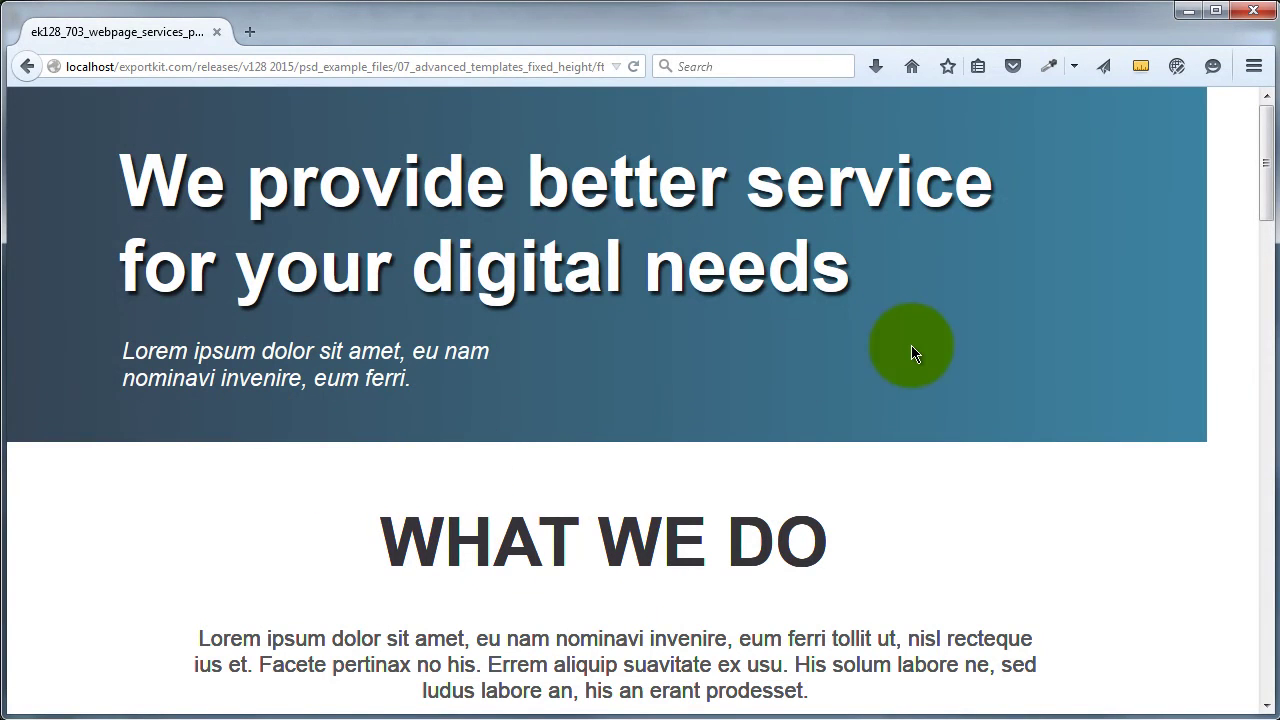
- Replace the title value on line 10 with 'We are the best' and save the .ini
drag(128, 178, 908, 257)
click(805, 252)
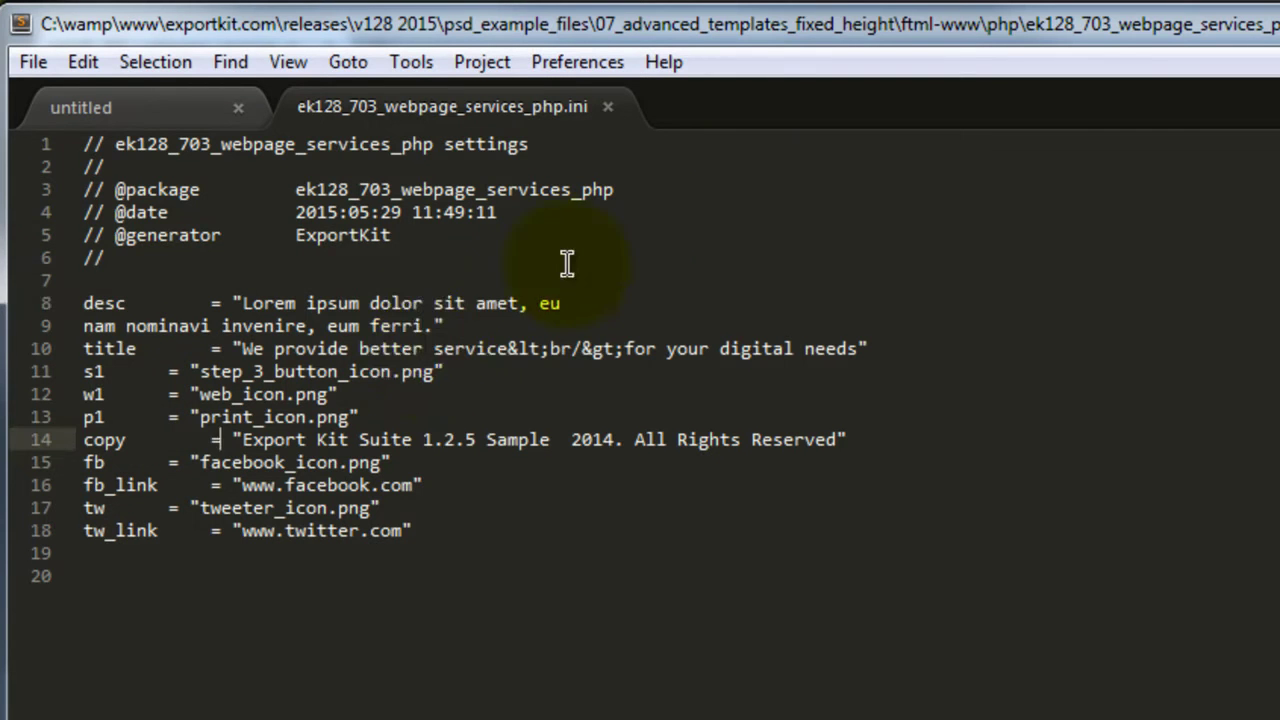
click(434, 305)
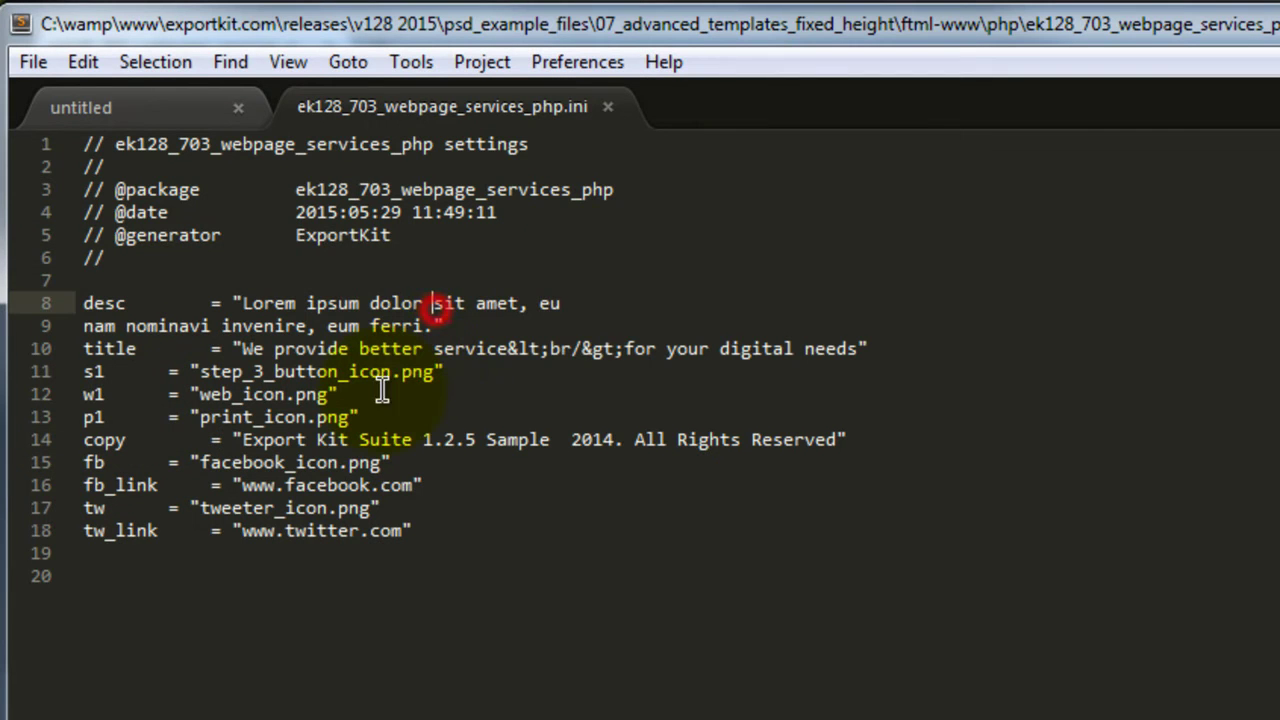
click(678, 348)
click(241, 346)
drag(241, 346, 857, 348)
text(We are the best!)
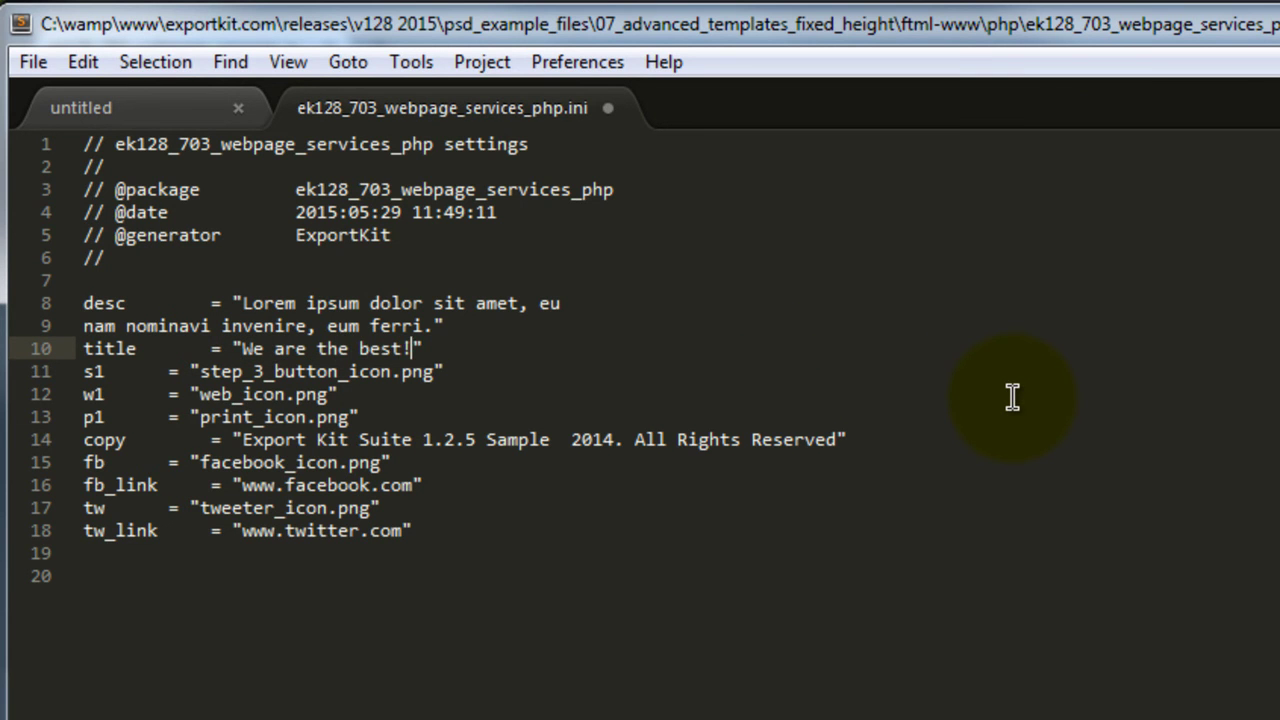
key(ctrl+s)
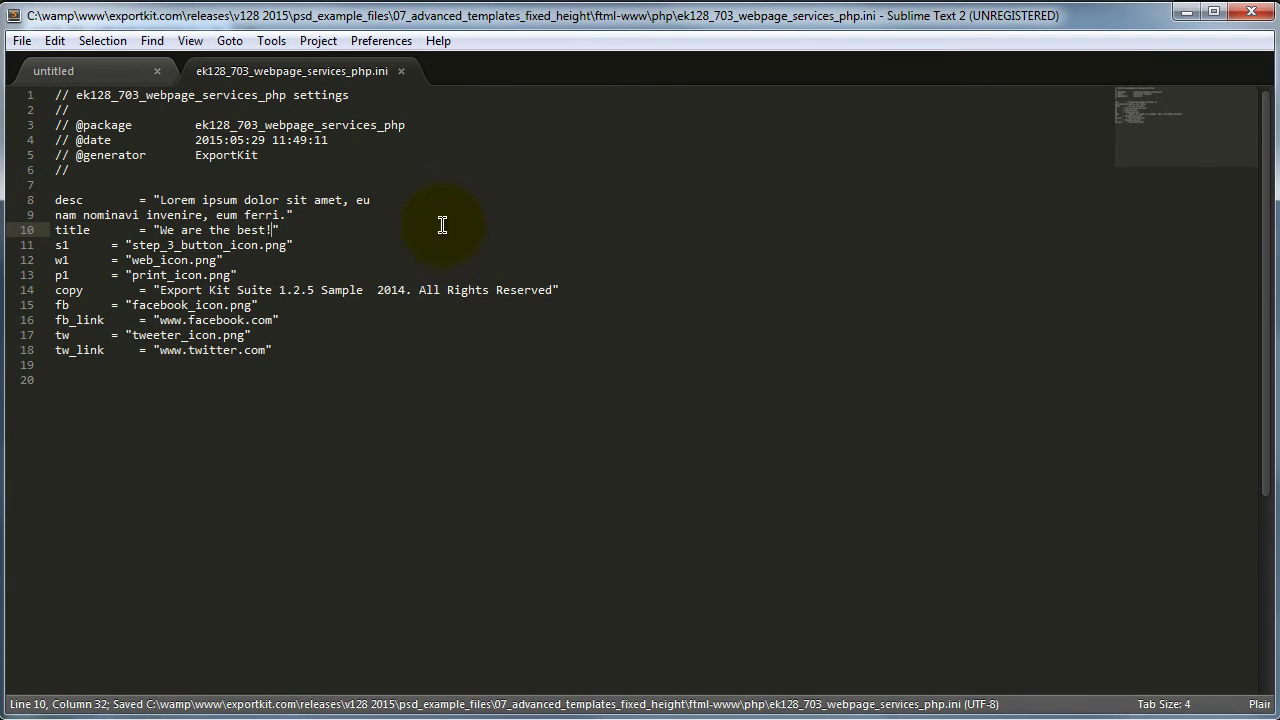
click(442, 225)
- Reload the page in Firefox and confirm the banner heading reads 'We are the best!'
key(alt+Tab)
click(700, 386)
key(F5)
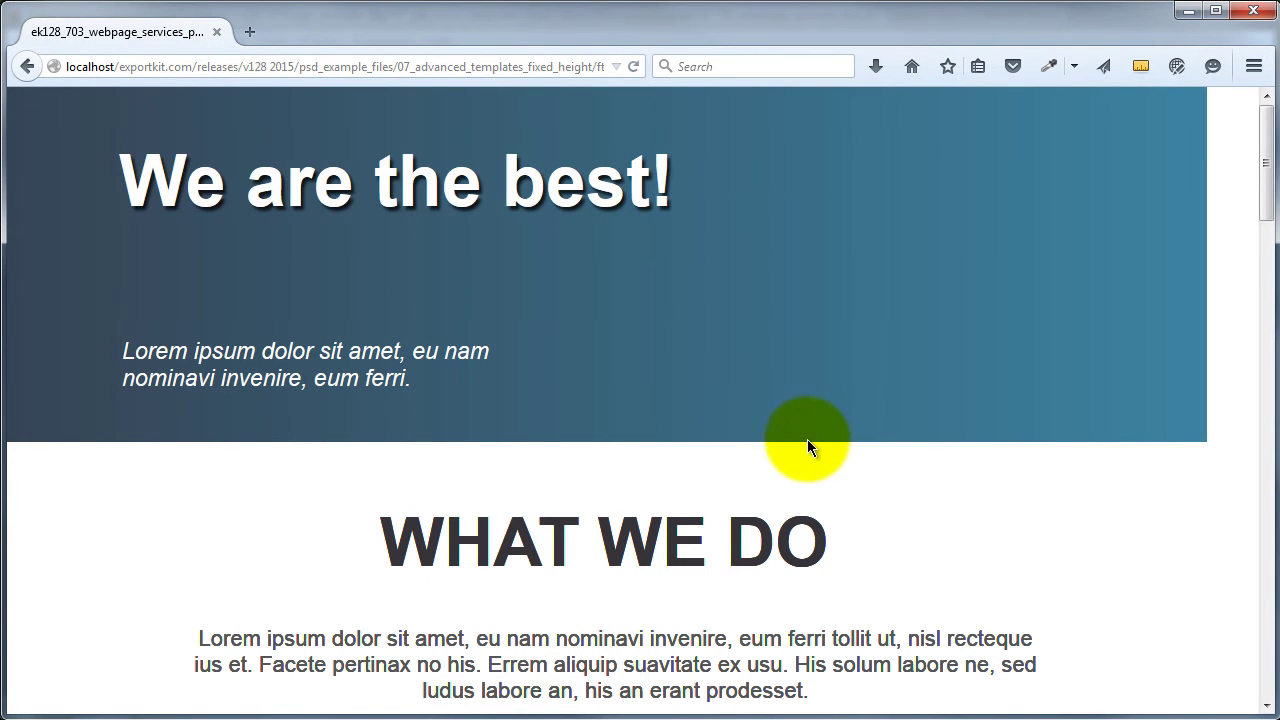
drag(137, 178, 670, 189)
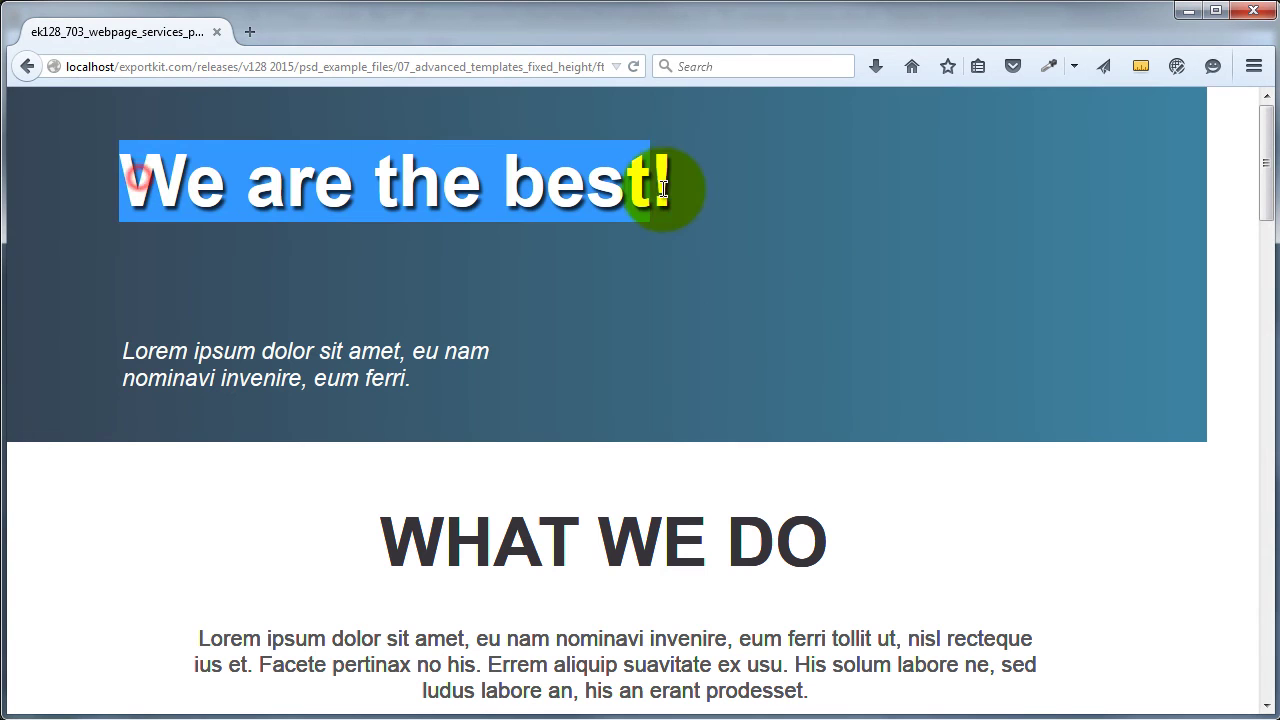
click(906, 280)
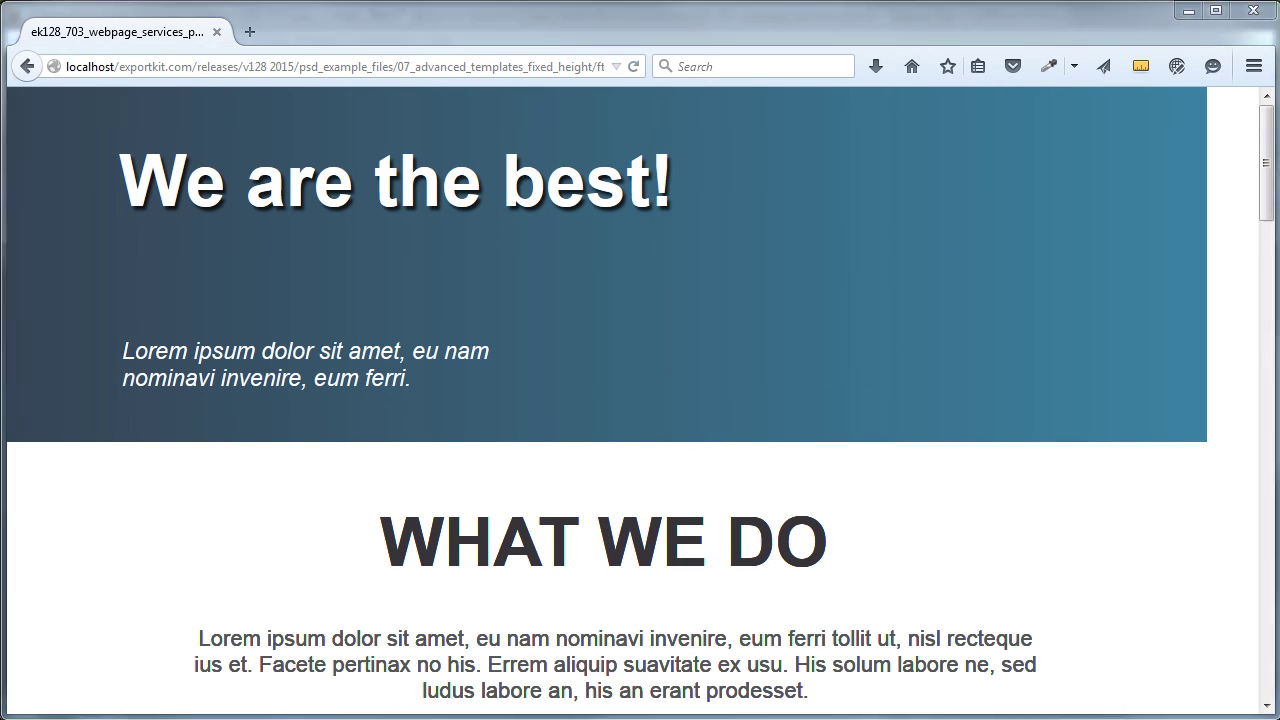
- Drag ek128_703_webpage_services_php.php from Explorer into Sublime Text to open it
key(alt+Tab)
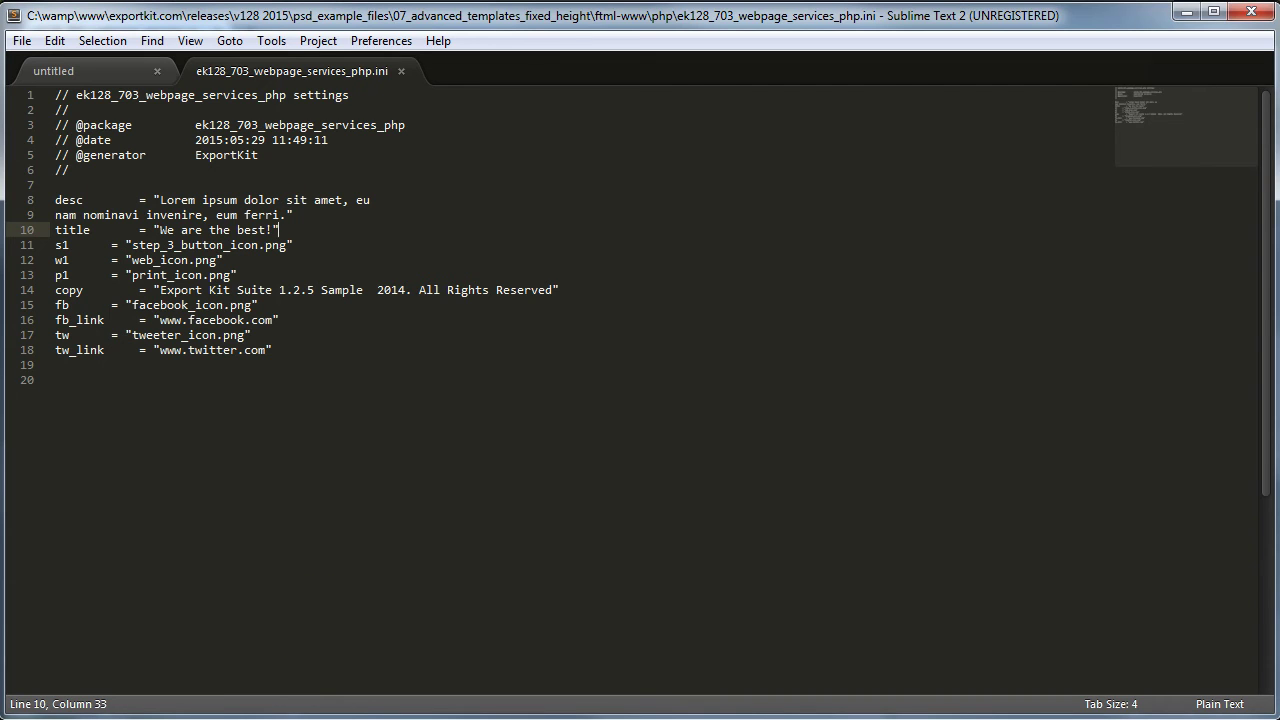
key(alt+Tab)
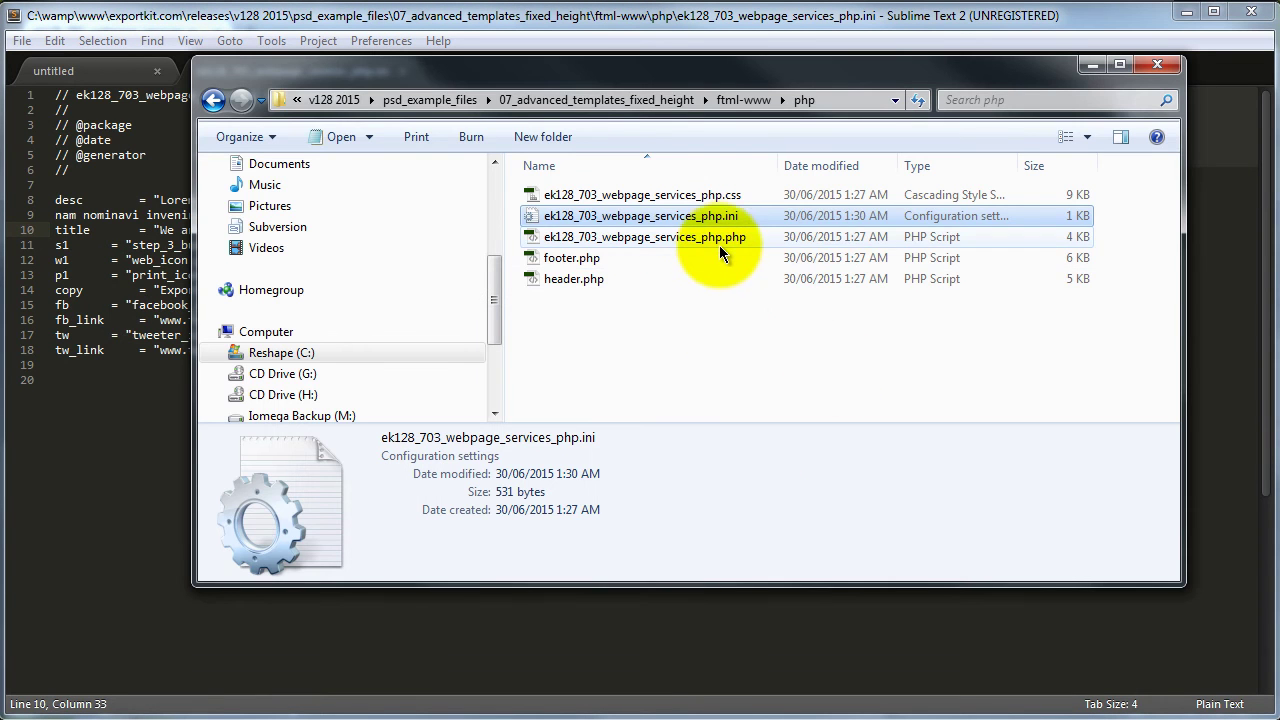
drag(718, 237, 69, 440)
click(69, 440)
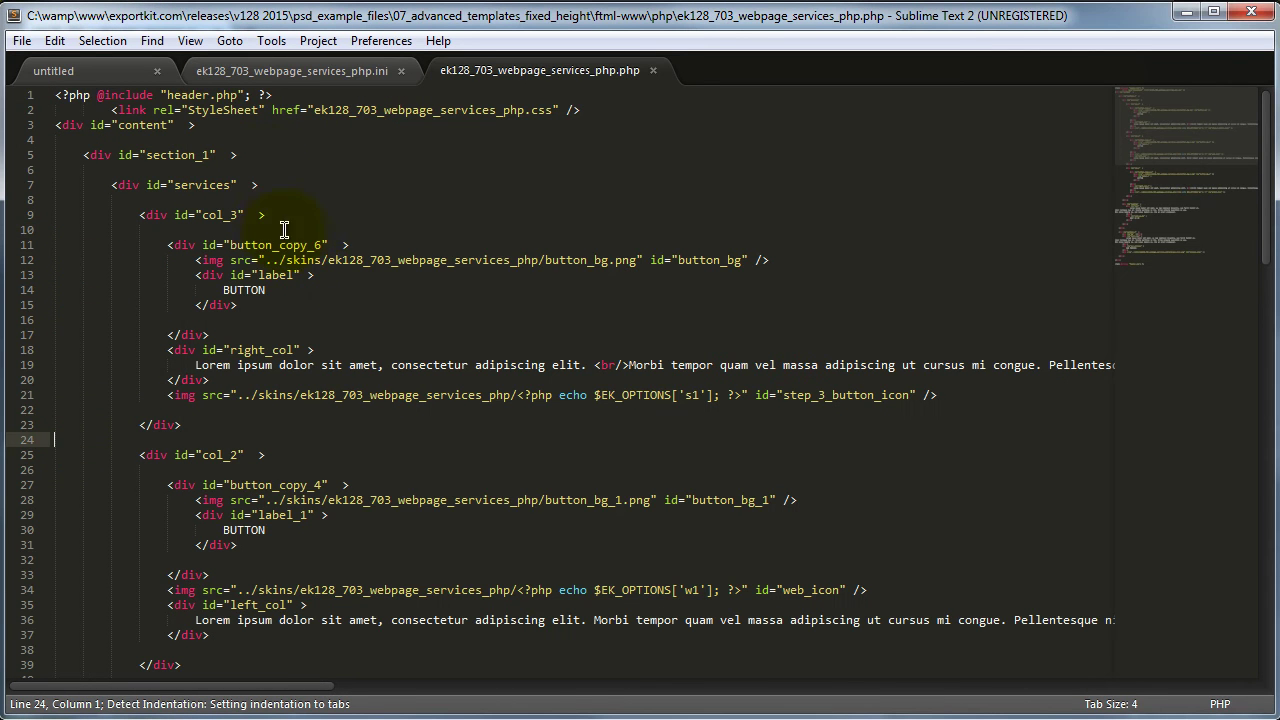
- Review the header.php include on line 1 and the footer include at the file's end
drag(300, 95, 131, 95)
click(97, 95)
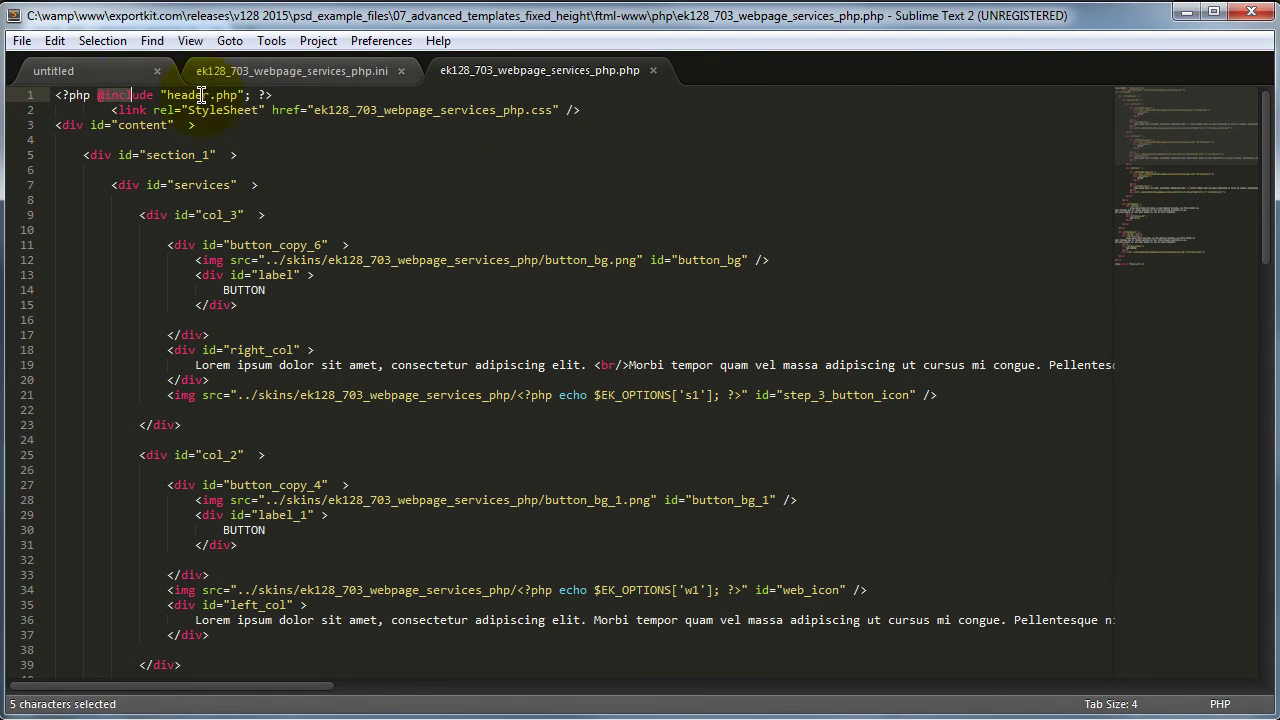
click(1188, 216)
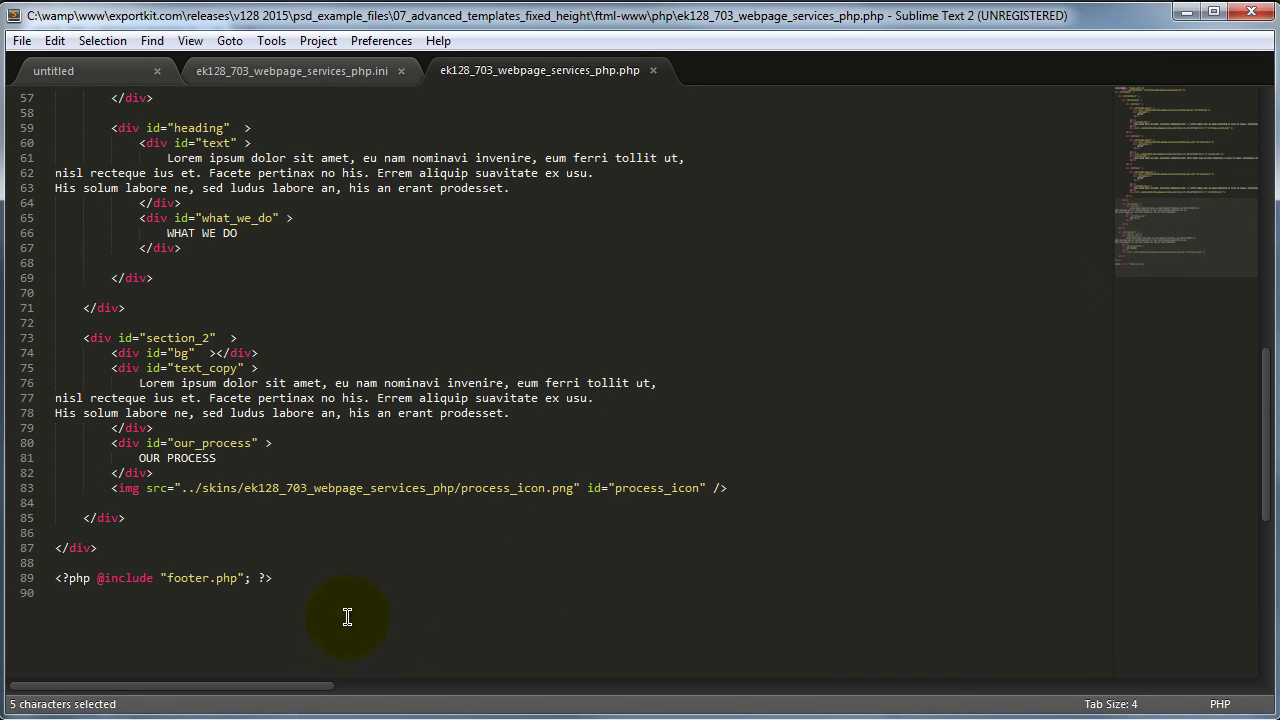
drag(320, 578, 277, 551)
scroll(343, 563, up, 18)
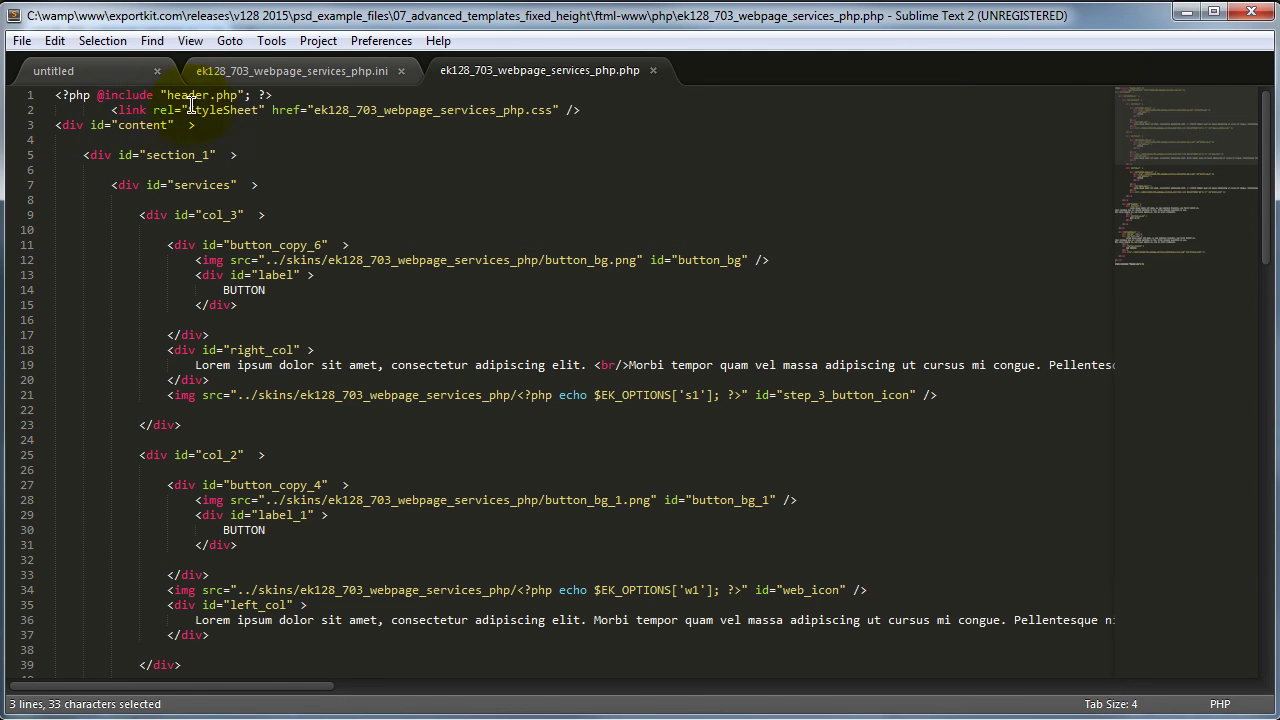
scroll(337, 186, down, 5)
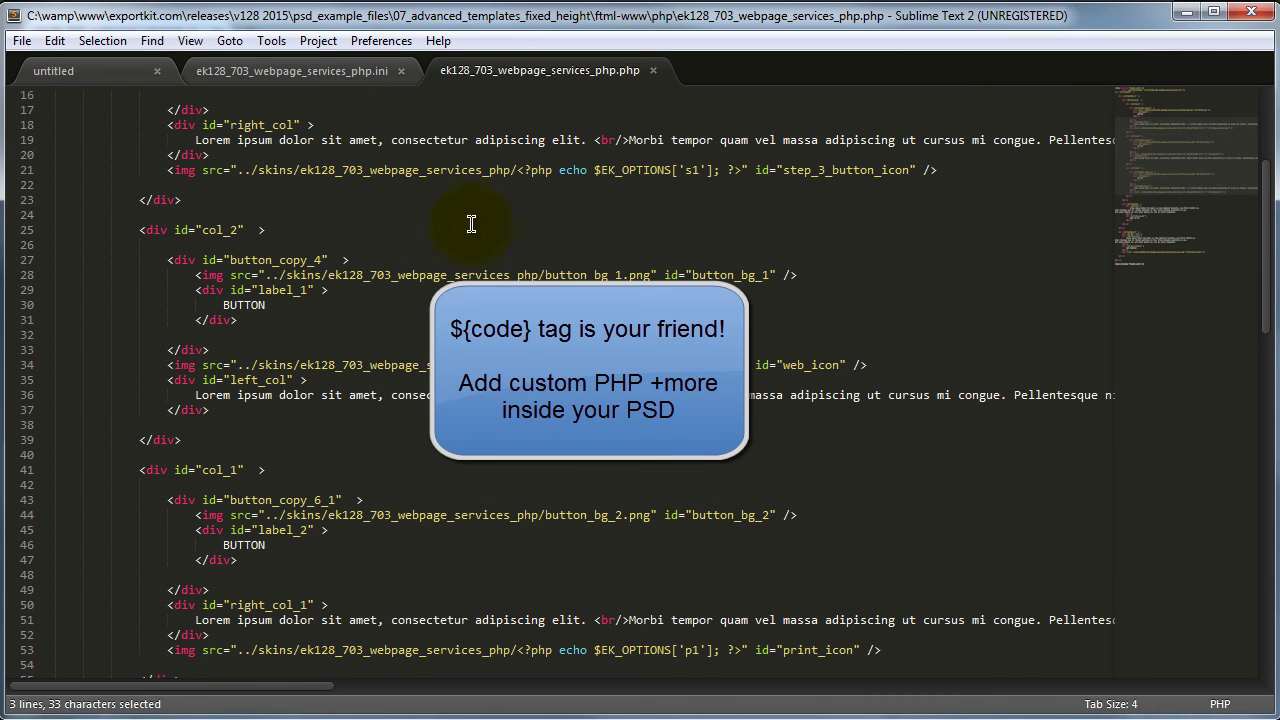
scroll(1117, 160, up, 1)
scroll(1150, 140, up, 4)
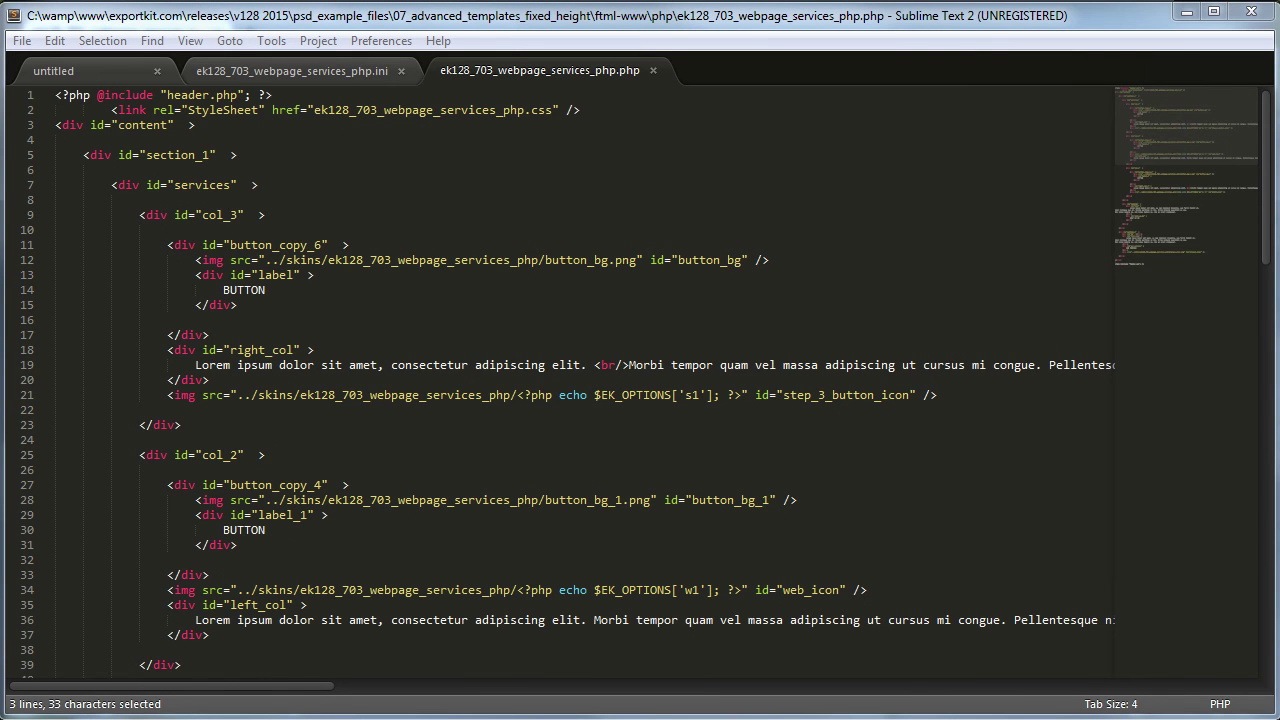
- Open header.php and footer.php from the exported PHP folder in Sublime Text 2
key(alt+Tab)
click(762, 388)
click(589, 285)
ctrl+click(583, 258)
drag(532, 277, 86, 277)
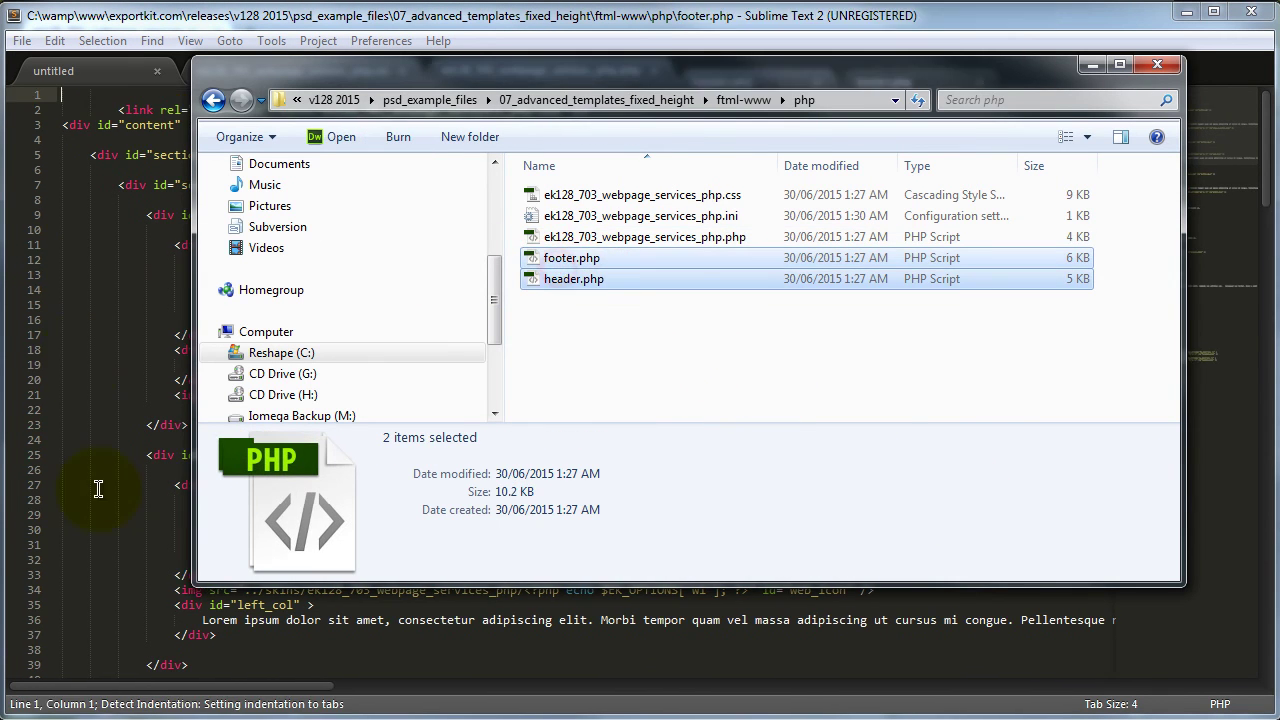
click(120, 455)
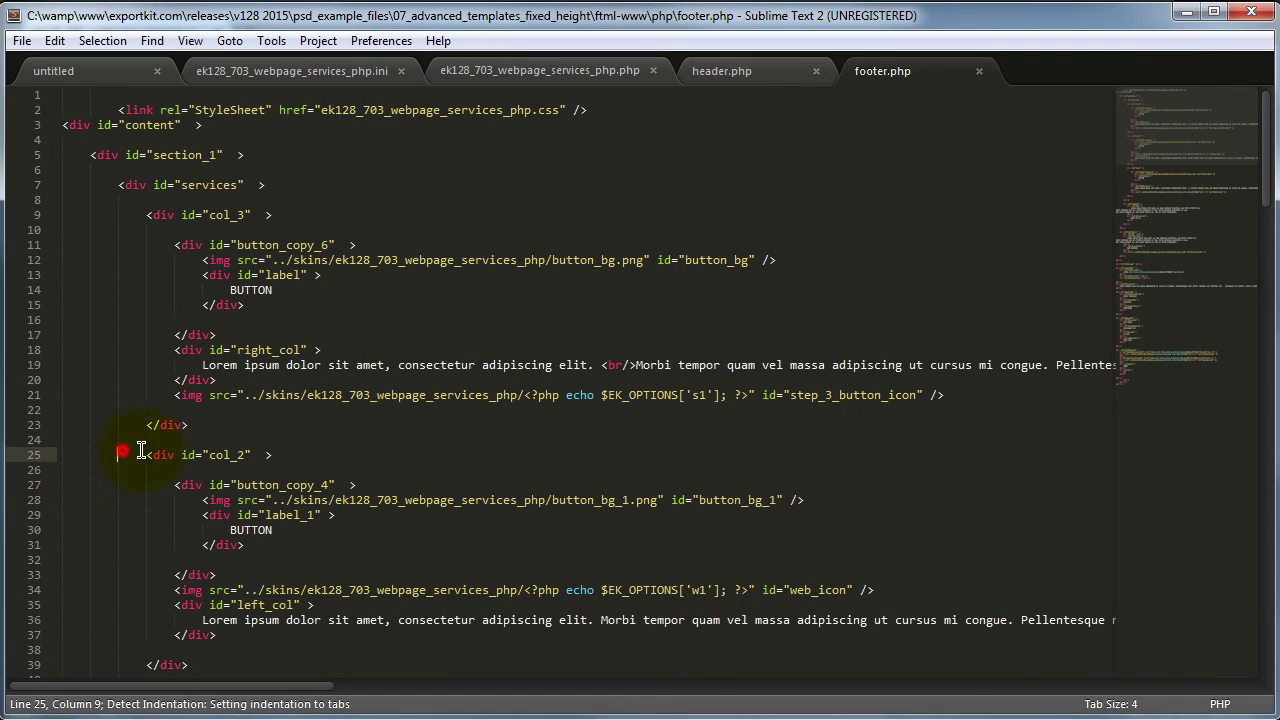
- Read through the header.php code
click(736, 71)
scroll(561, 290, down, 2)
scroll(749, 288, down, 10)
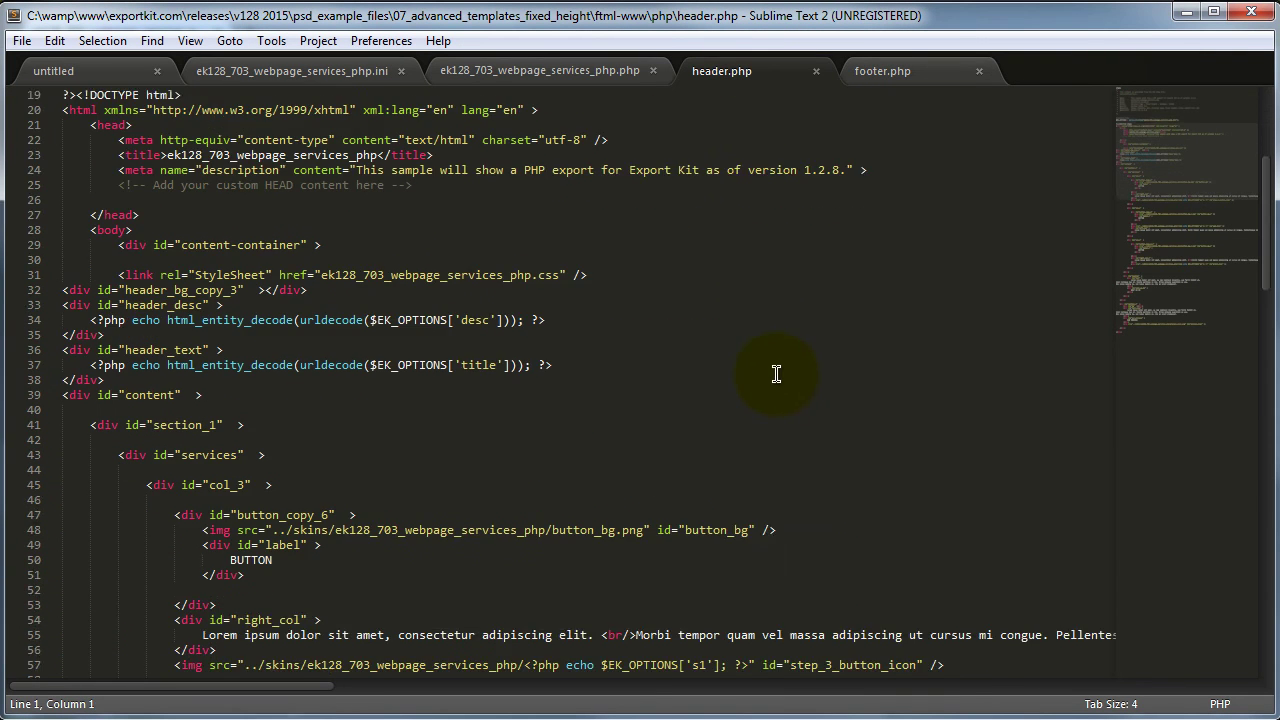
scroll(229, 569, down, 14)
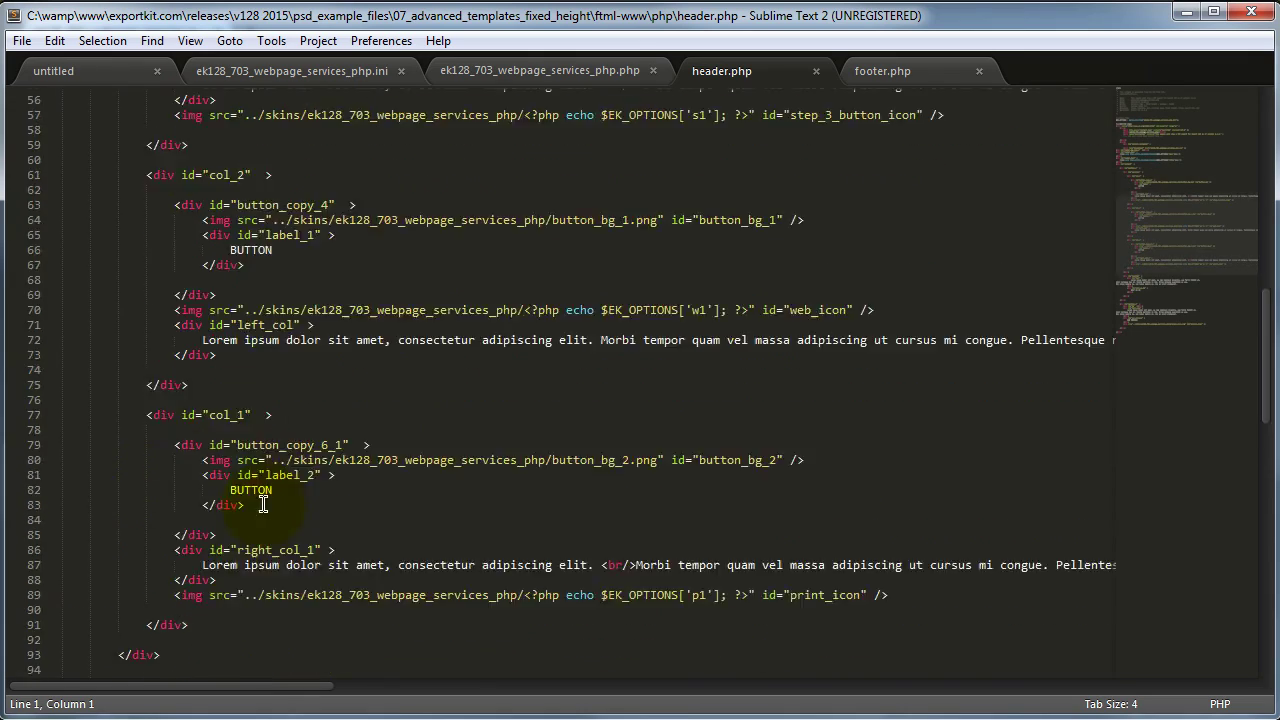
scroll(356, 492, up, 20)
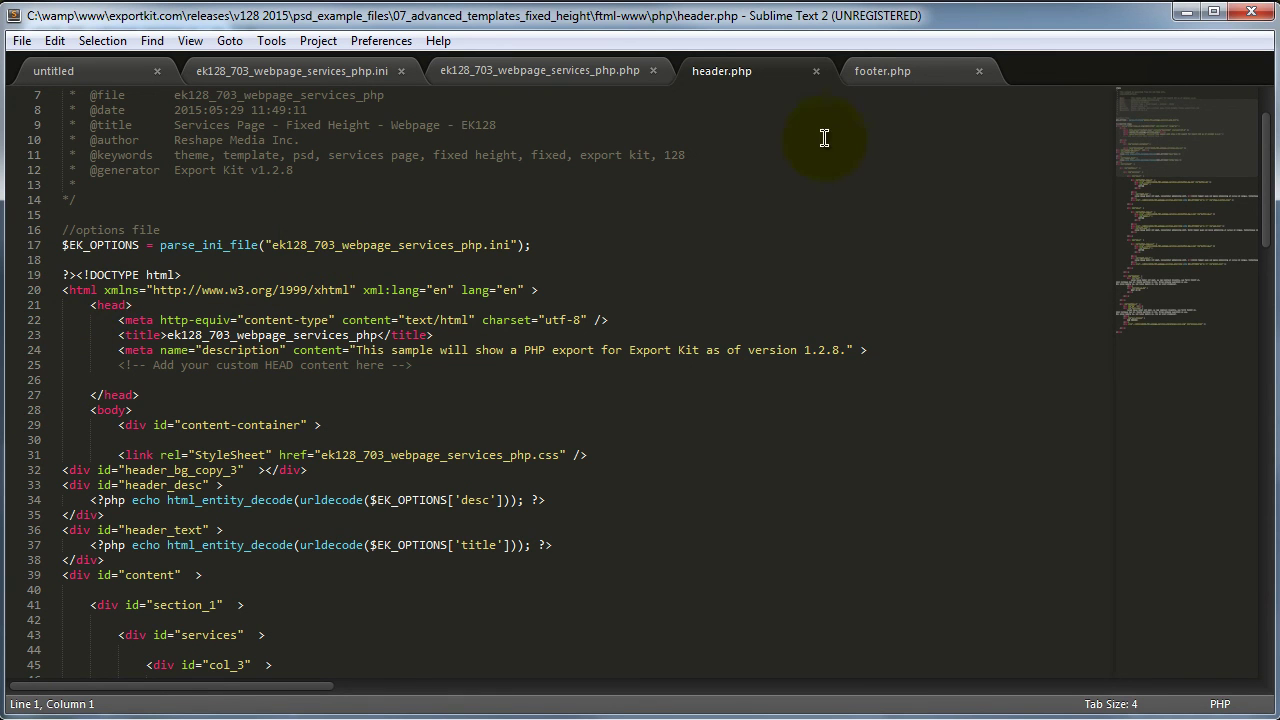
- Read through footer.php, then return to the services PHP file and clear its selection
click(882, 74)
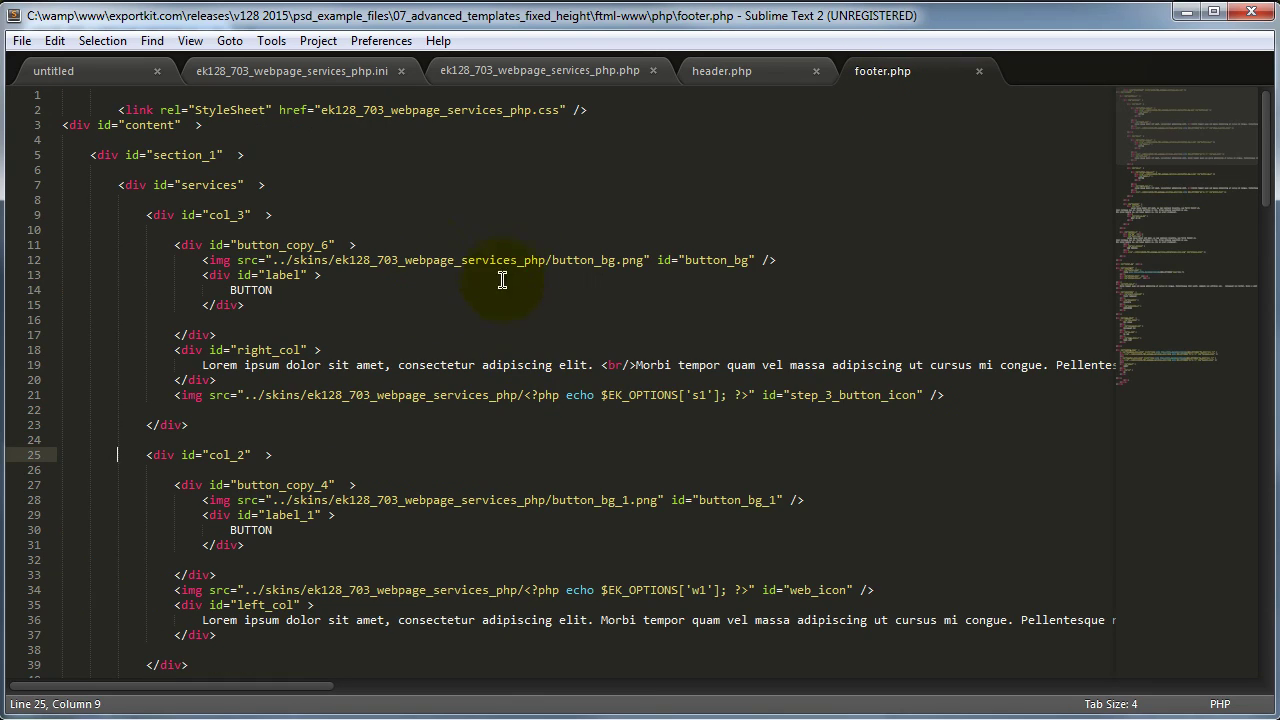
scroll(480, 300, down, 16)
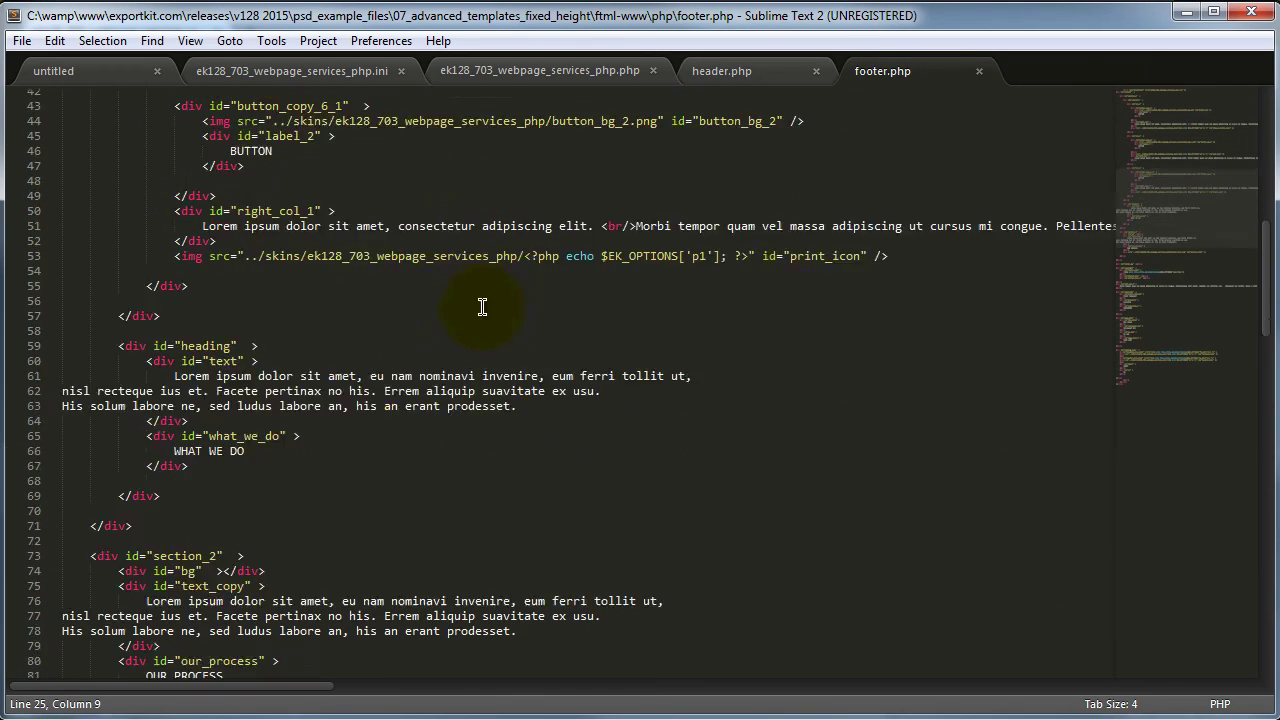
scroll(480, 311, down, 20)
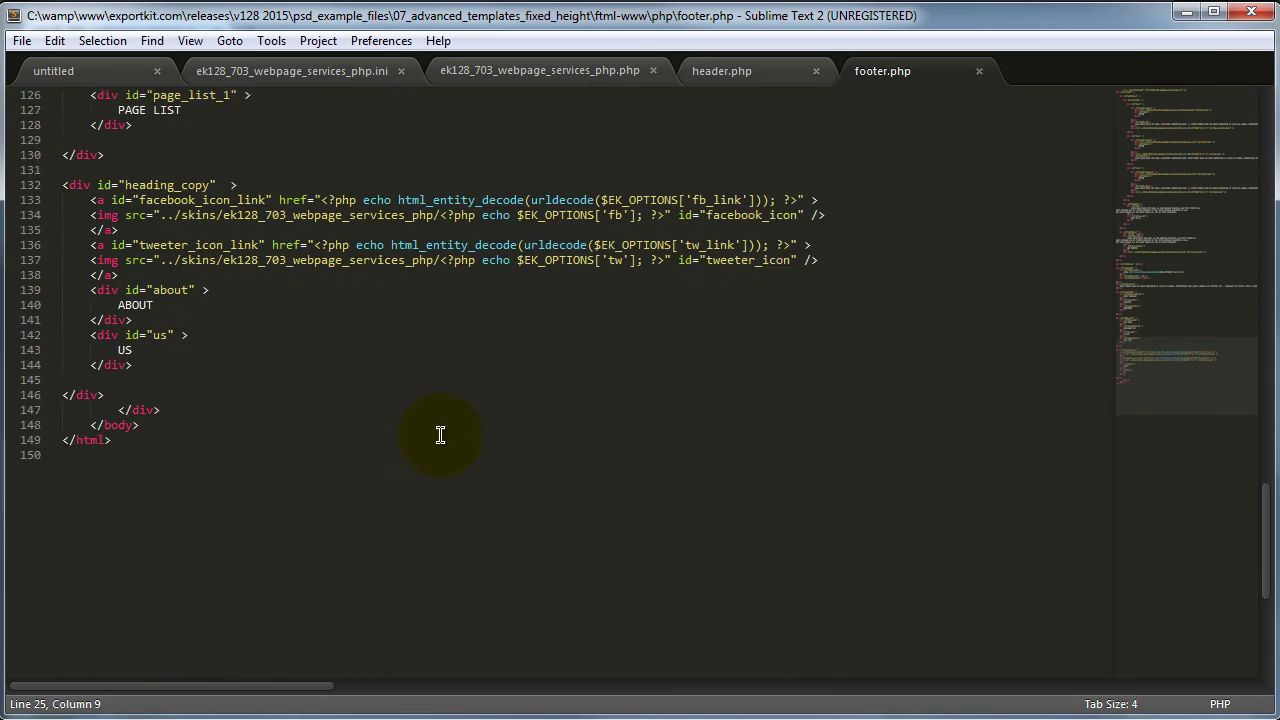
scroll(395, 442, down, 4)
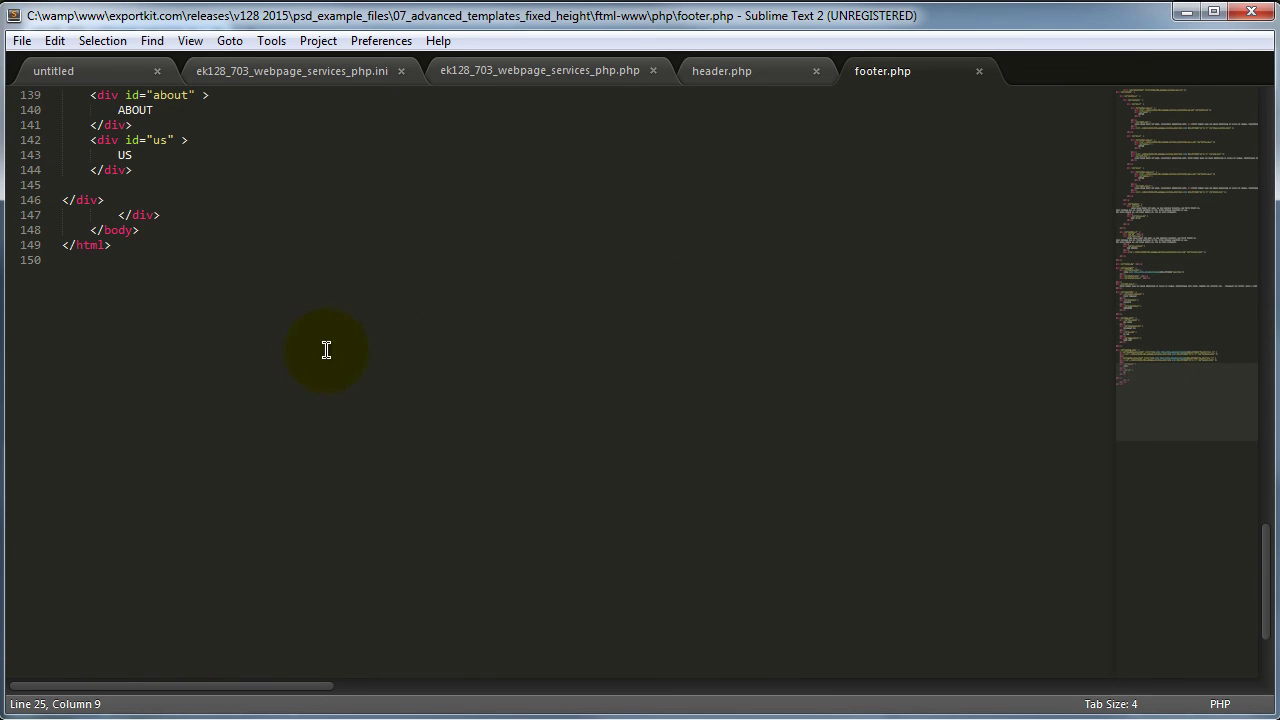
click(551, 72)
click(312, 96)
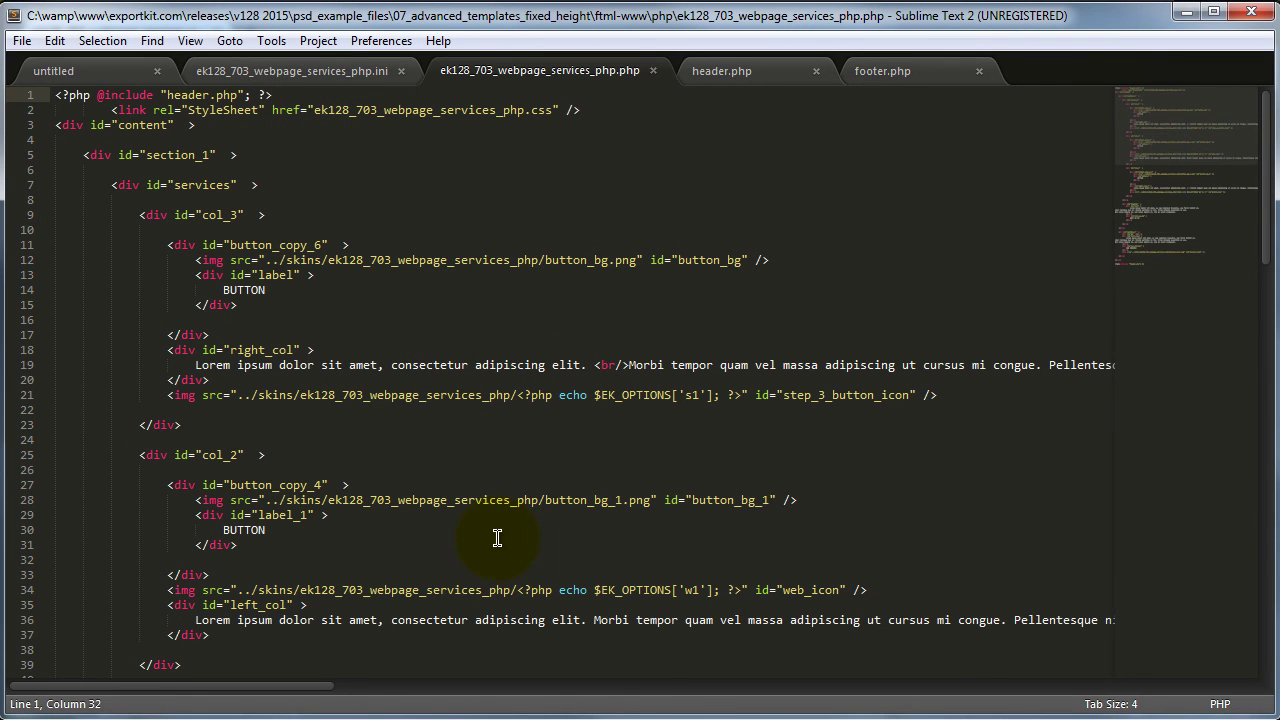